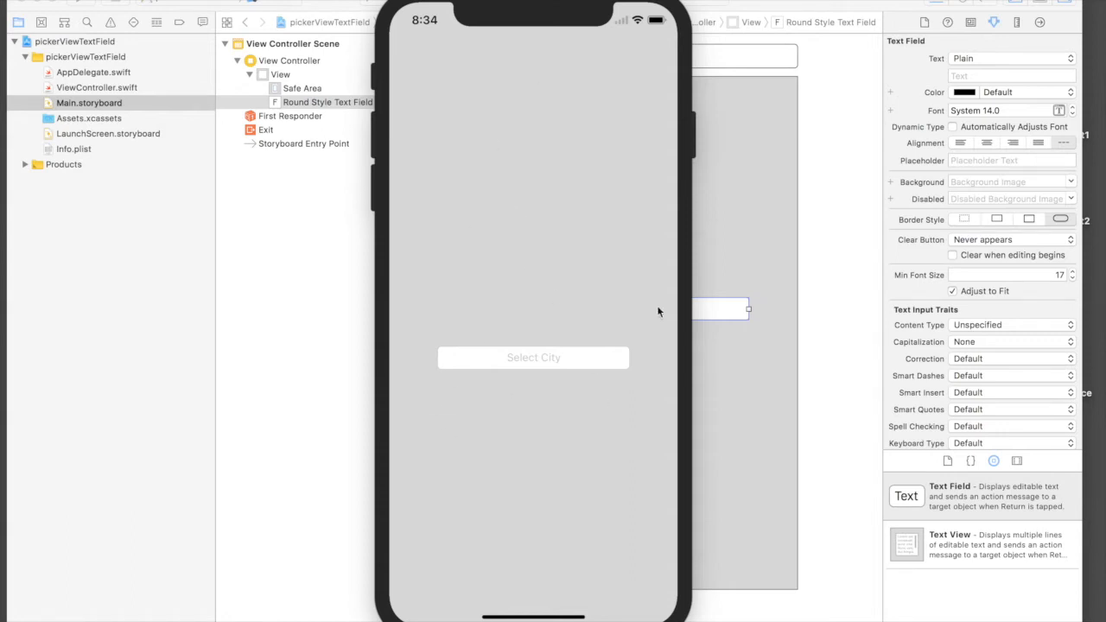
- Try the finished app: tap Select City and pick Cape Town from the picker
click(556, 355)
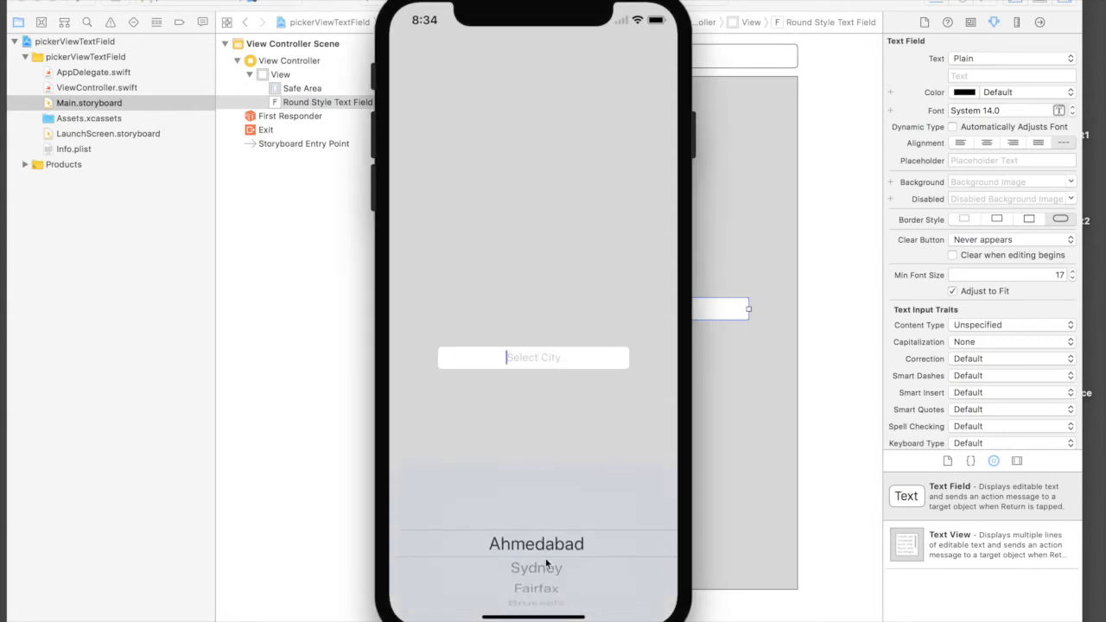
drag(536, 568, 540, 442)
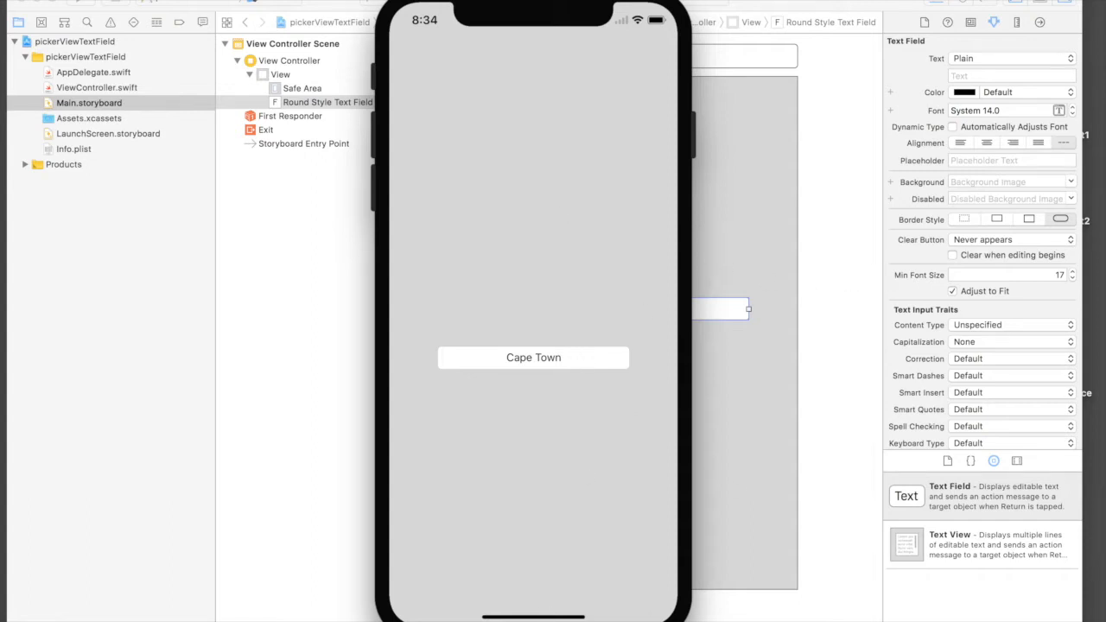
- Add top spacing, width 250 and height constraints to the text field
click(822, 423)
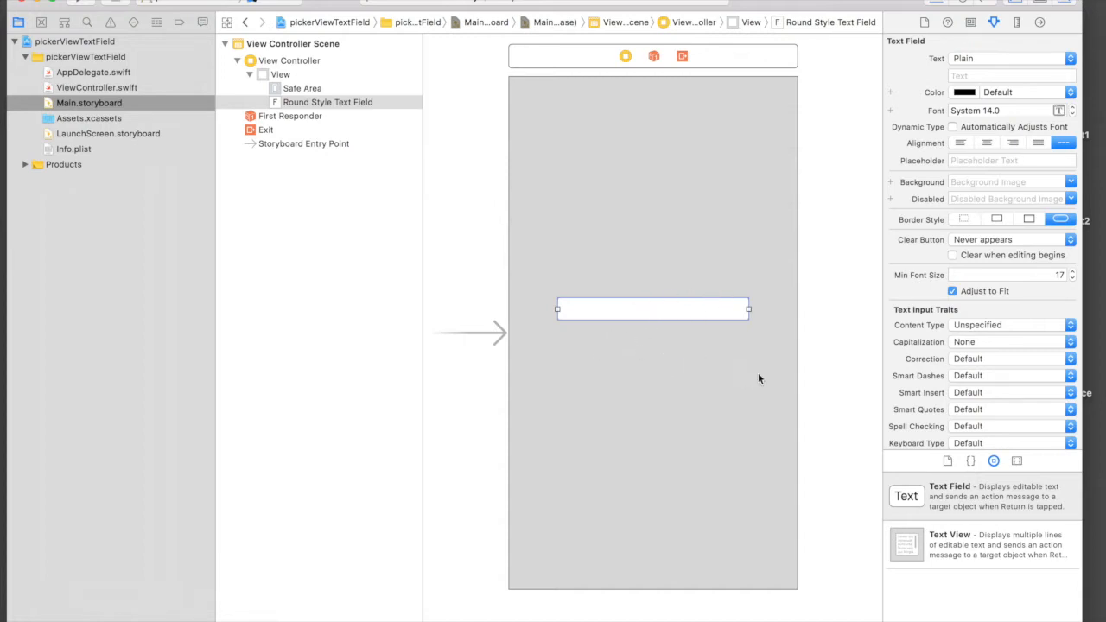
click(754, 345)
click(652, 309)
click(829, 615)
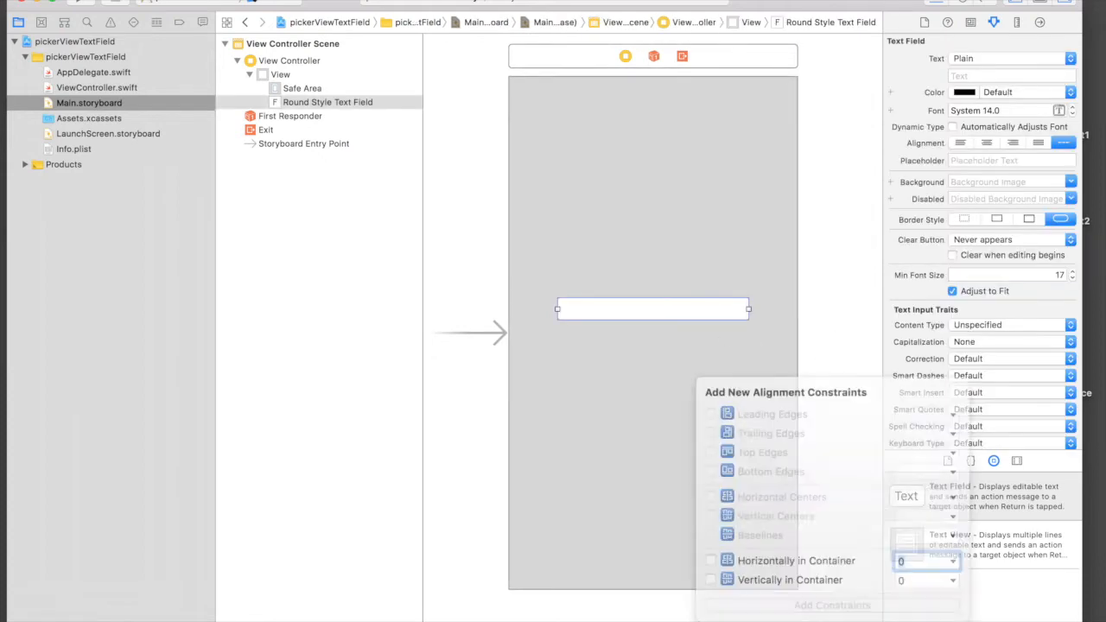
click(853, 615)
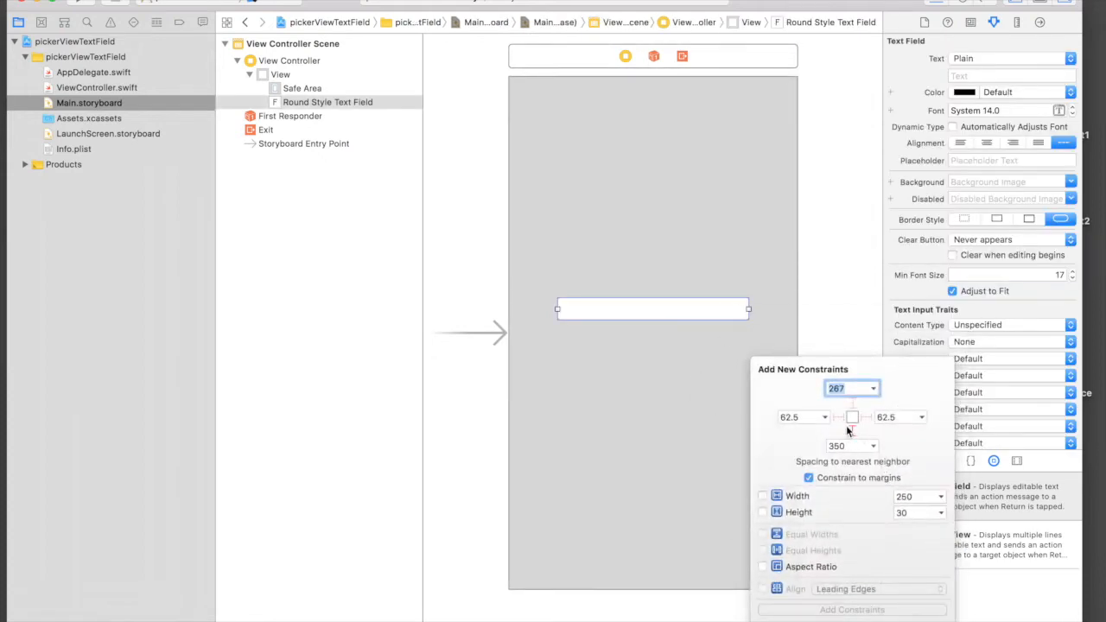
click(852, 430)
click(781, 498)
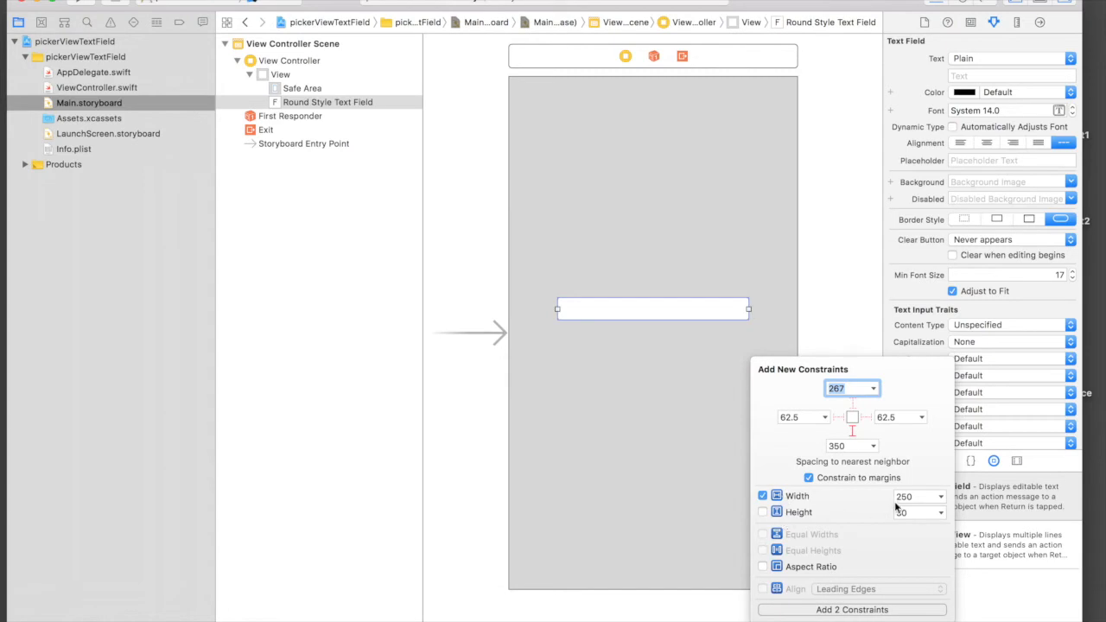
click(803, 515)
click(913, 497)
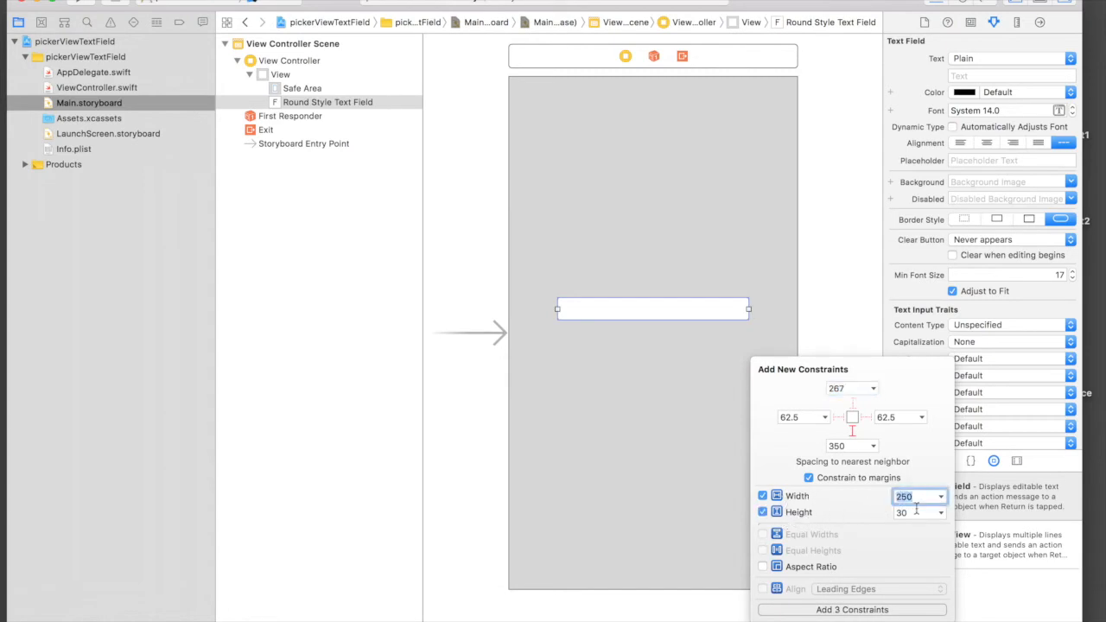
click(868, 609)
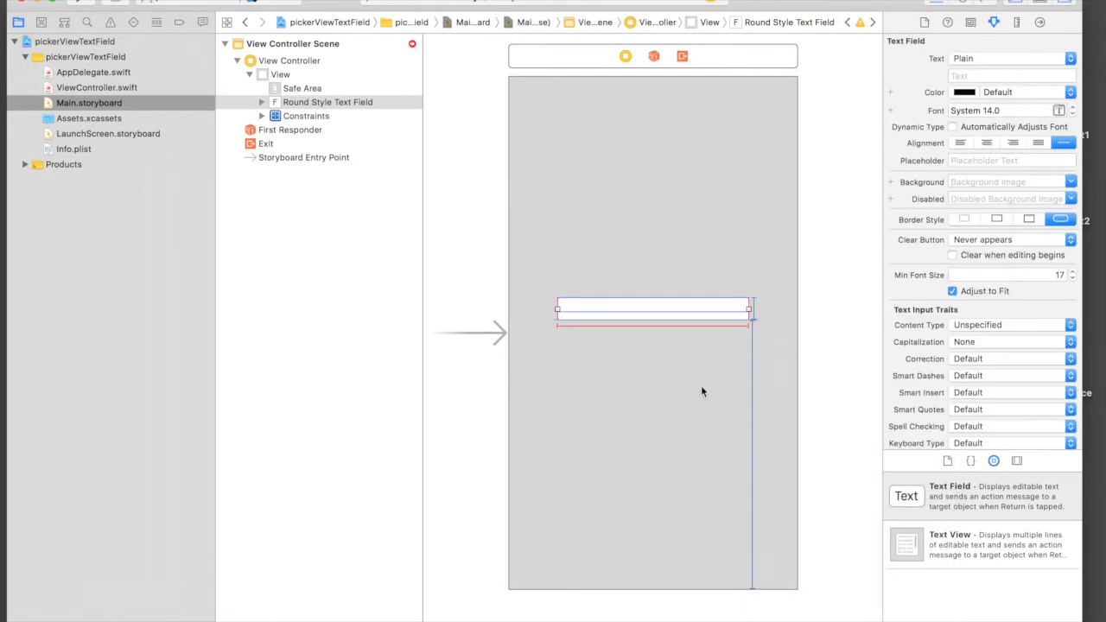
- Centre the text field horizontally in its container
click(834, 619)
click(729, 572)
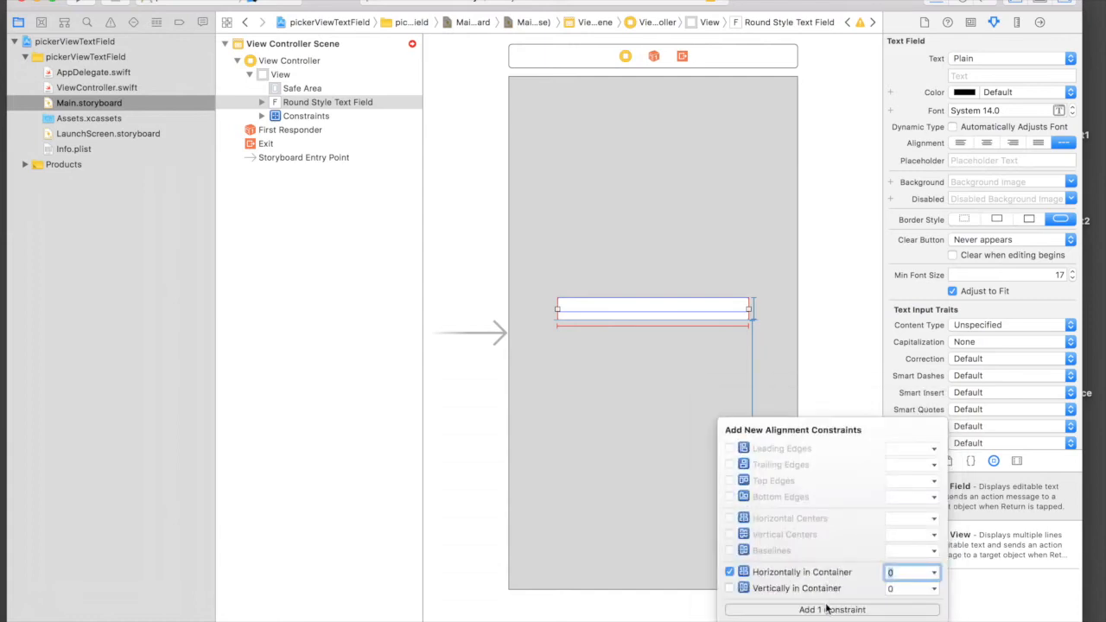
click(829, 609)
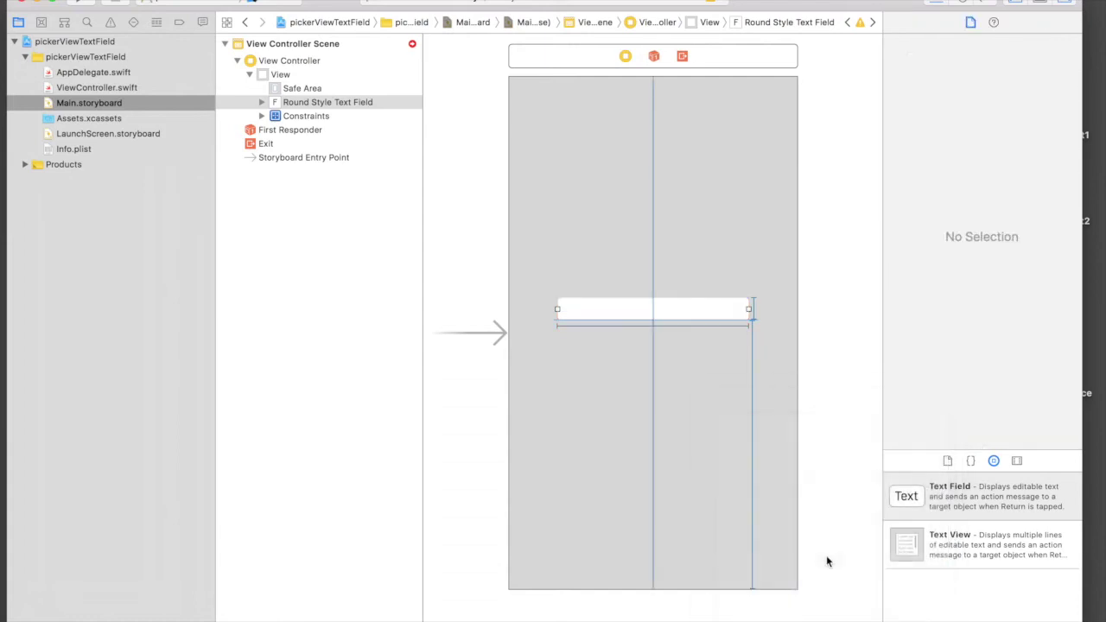
click(965, 3)
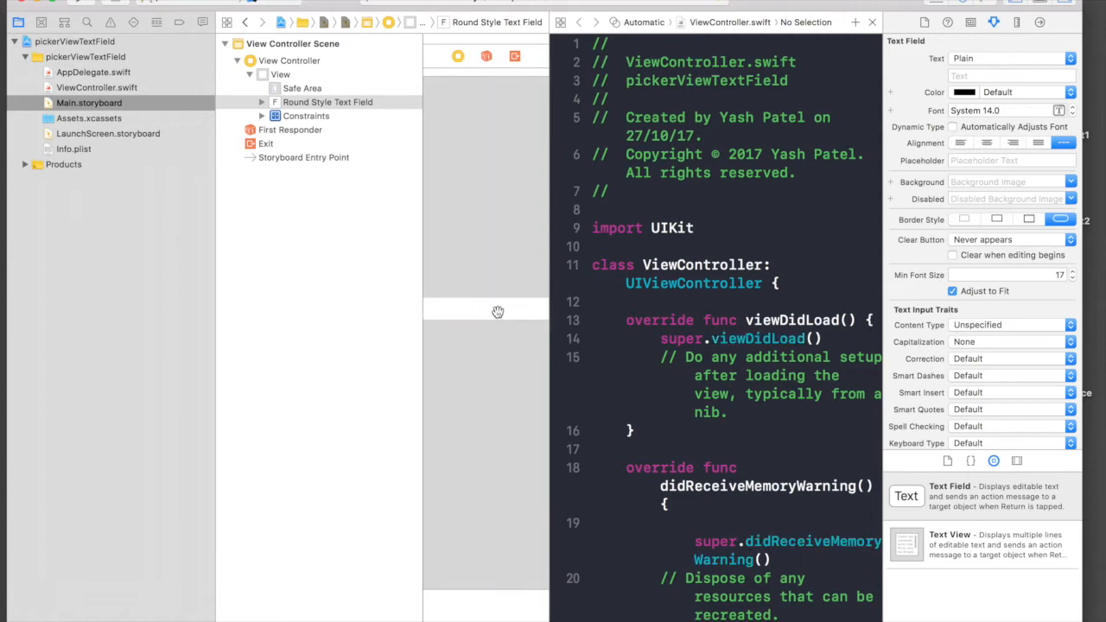
- Connect the text field as a cityField outlet and show ViewController.swift full width
drag(498, 312, 740, 304)
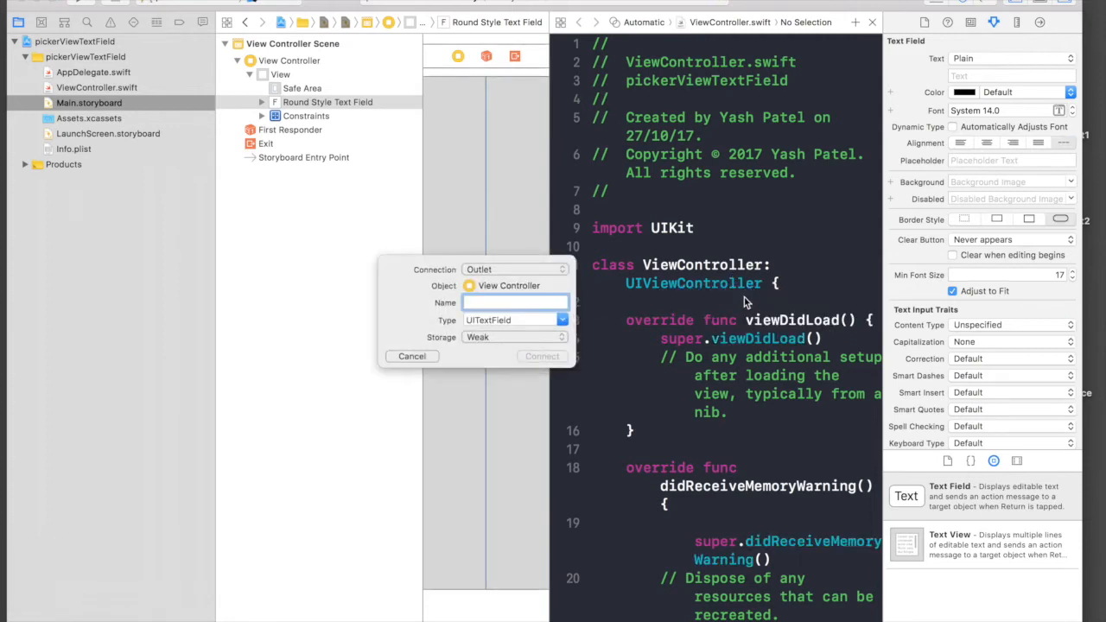
text(cityField)
key(Return)
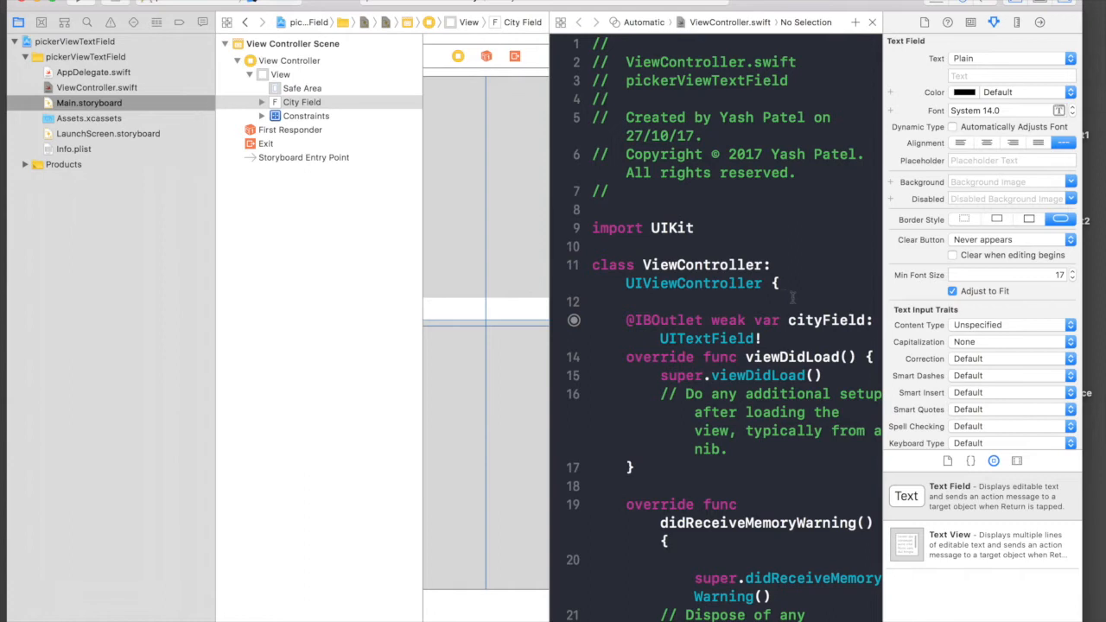
click(109, 88)
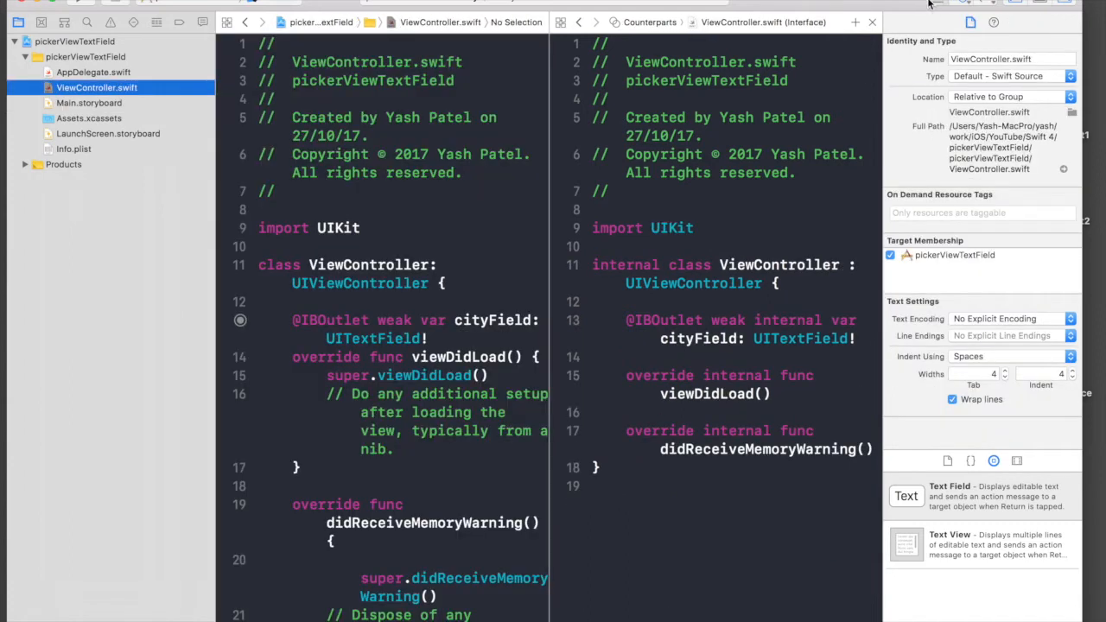
click(930, 4)
click(1063, 3)
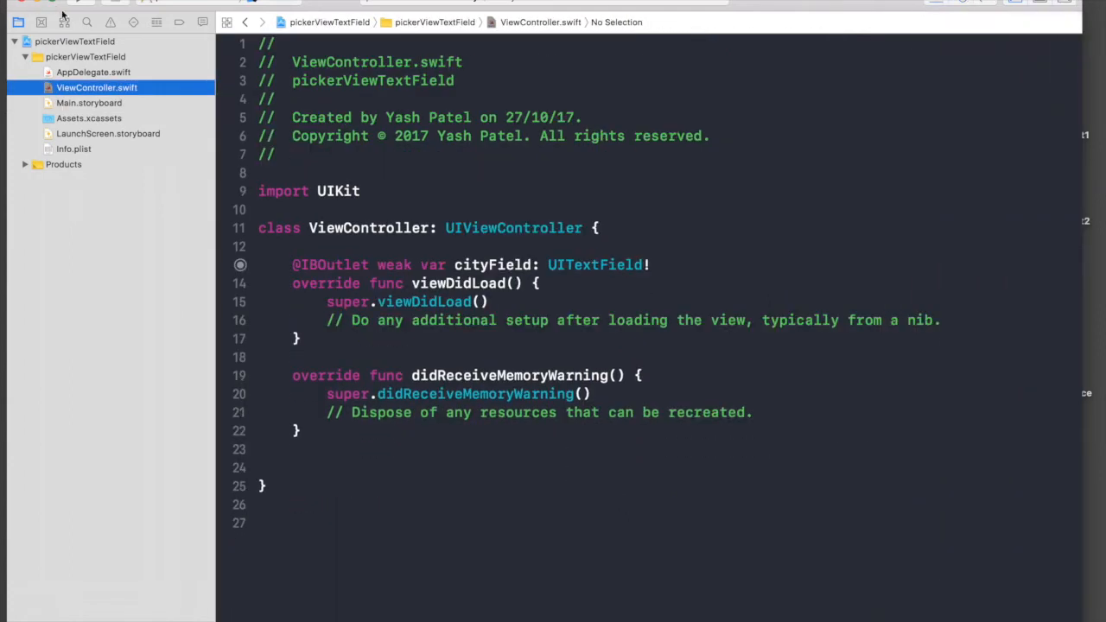
- Delete didReceiveMemoryWarning and make room below the cityField outlet
click(326, 489)
key(Return)
key(Return)
key(Return)
key(Return)
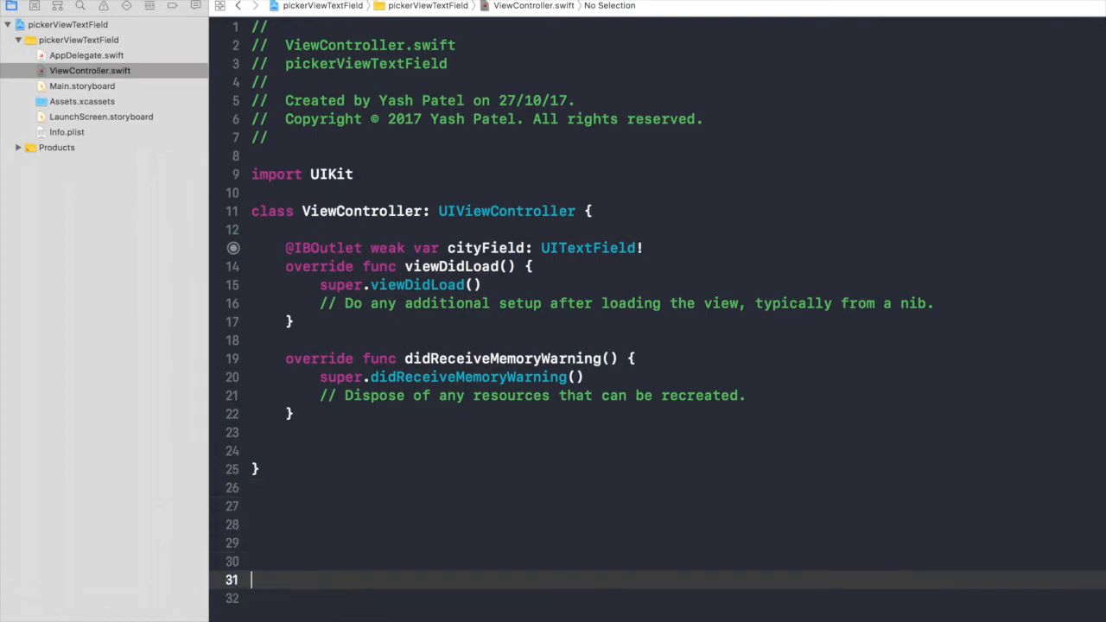
key(Return)
key(Return)
key(Return)
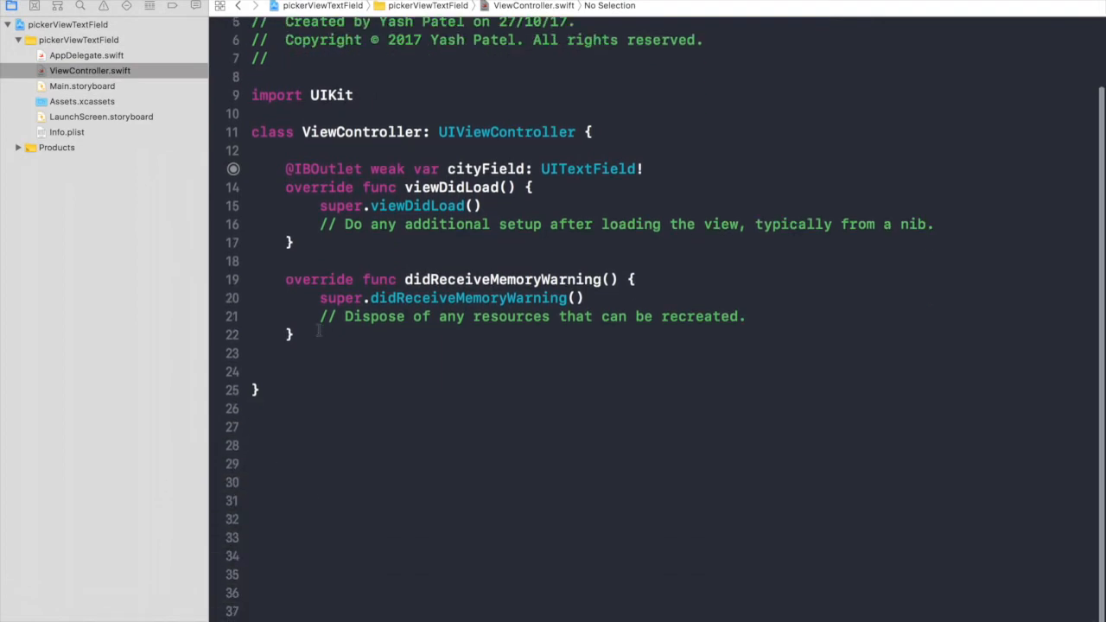
drag(318, 333, 315, 246)
key(BackSpace)
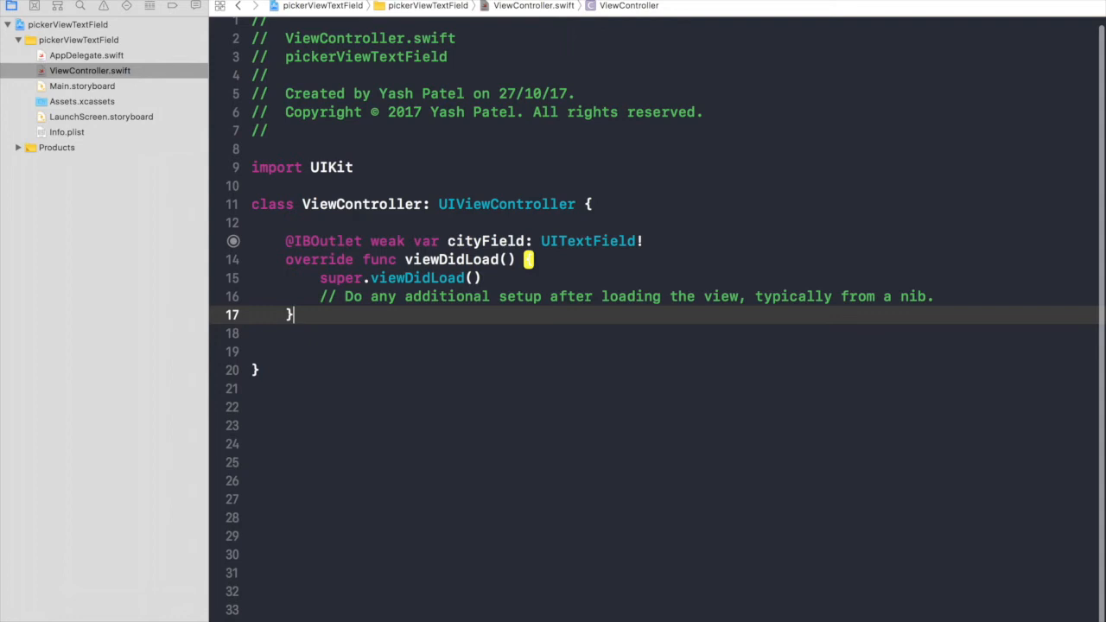
key(Return)
click(689, 240)
key(Return)
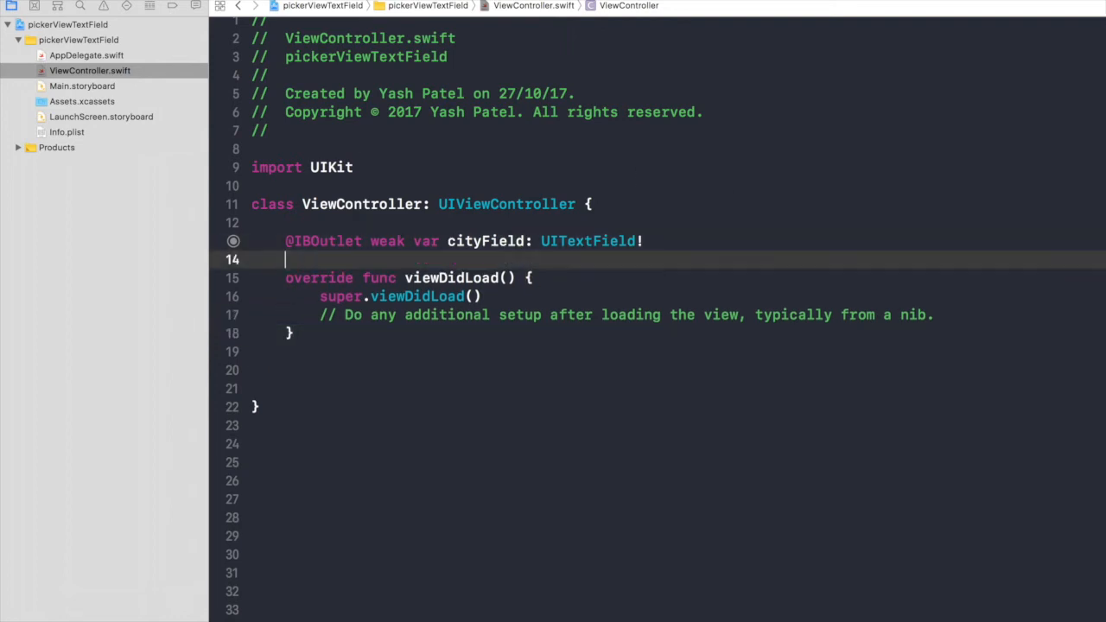
key(Return)
key(Up)
key(Return)
text(va)
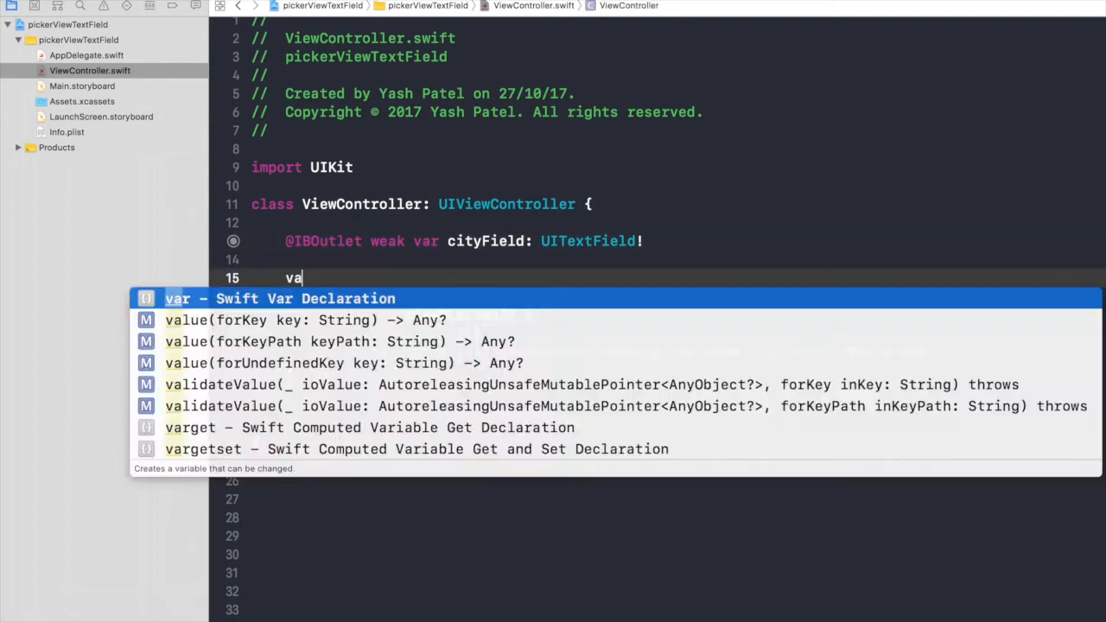
text(r citie)
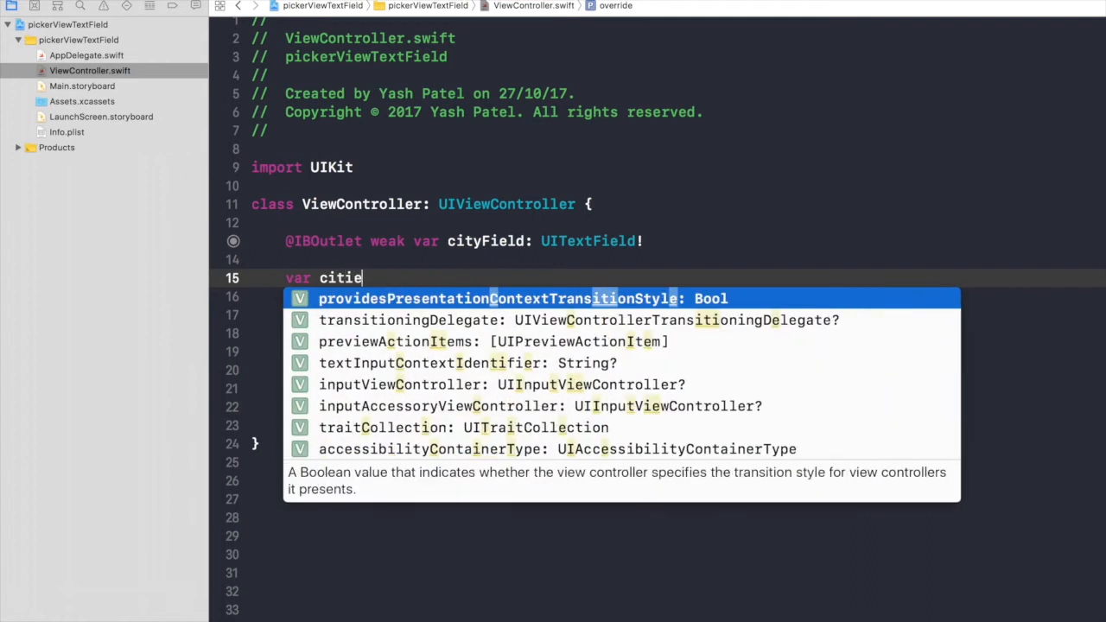
- Declare let cities = ["Ahmedabad", "Sydney", "Cape Town", "Fairfax", "New York"] and start a new line
key(BackSpace)
key(BackSpace)
key(BackSpace)
key(BackSpace)
key(BackSpace)
key(BackSpace)
key(BackSpace)
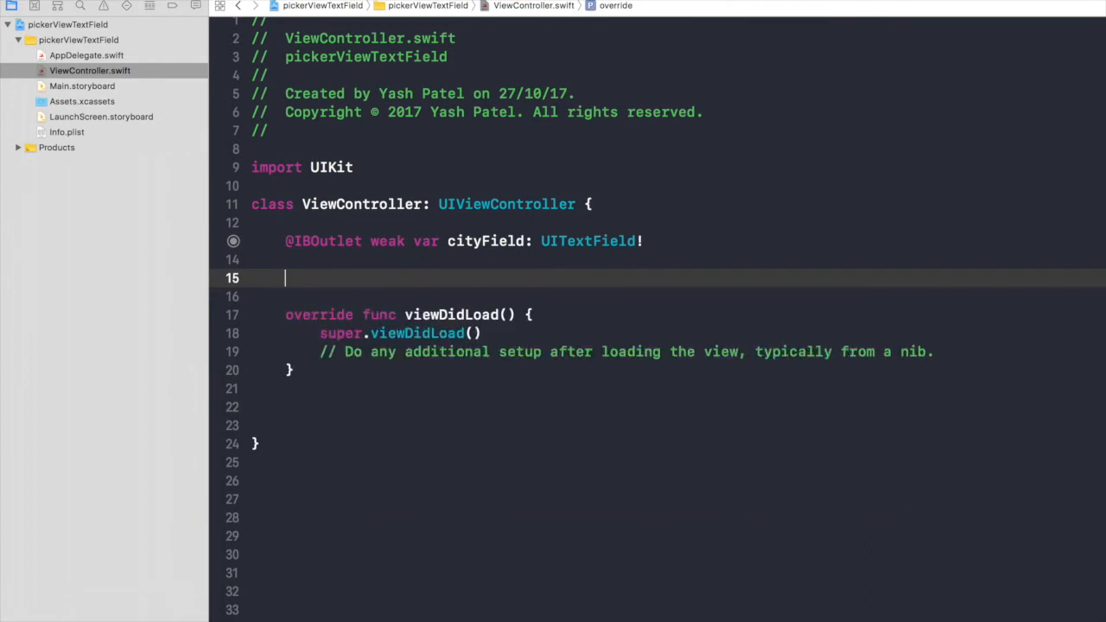
text(let c)
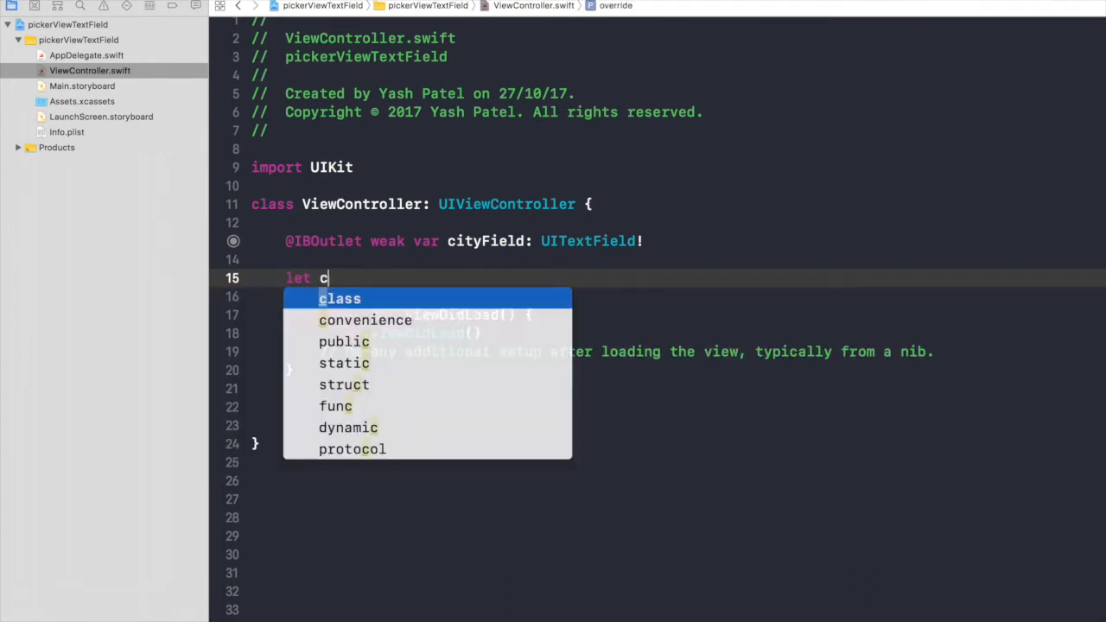
text(ities = )
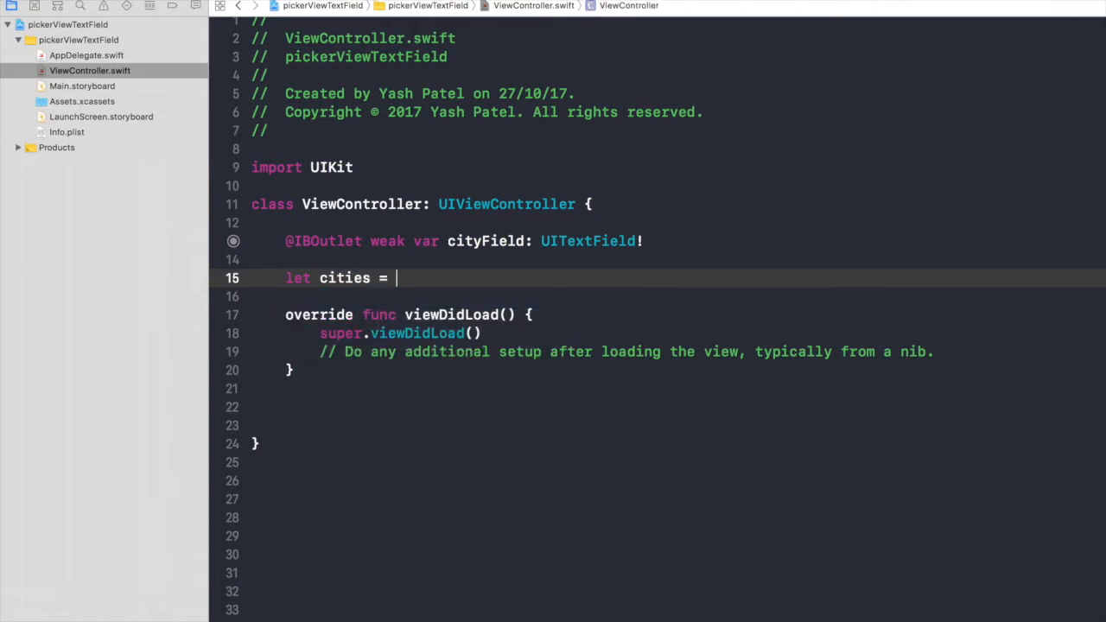
text([")
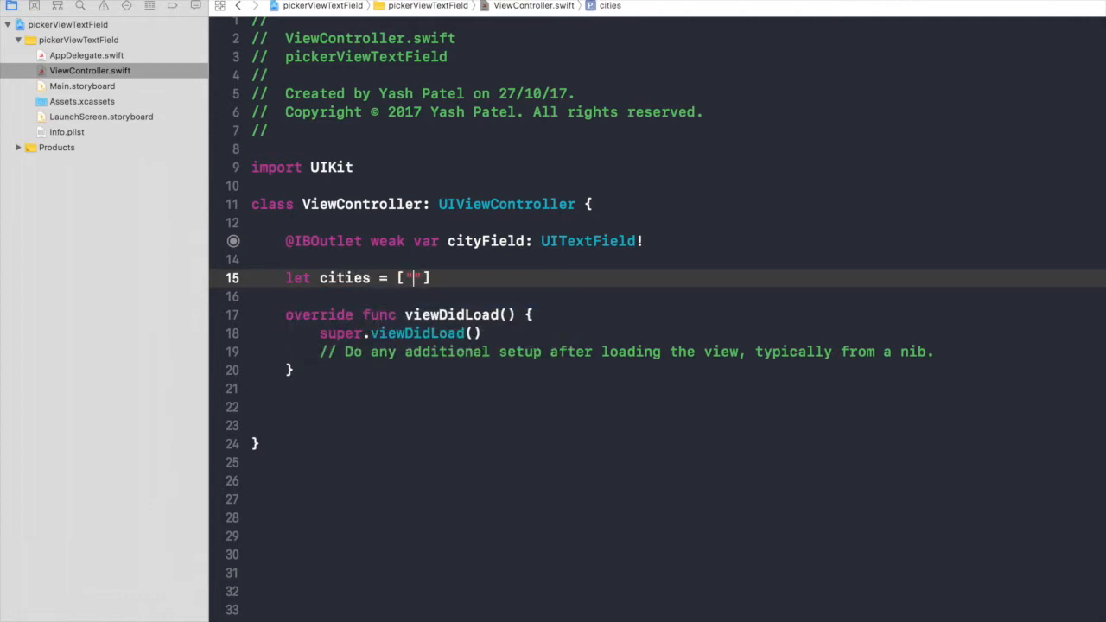
text(Ahmedabad")
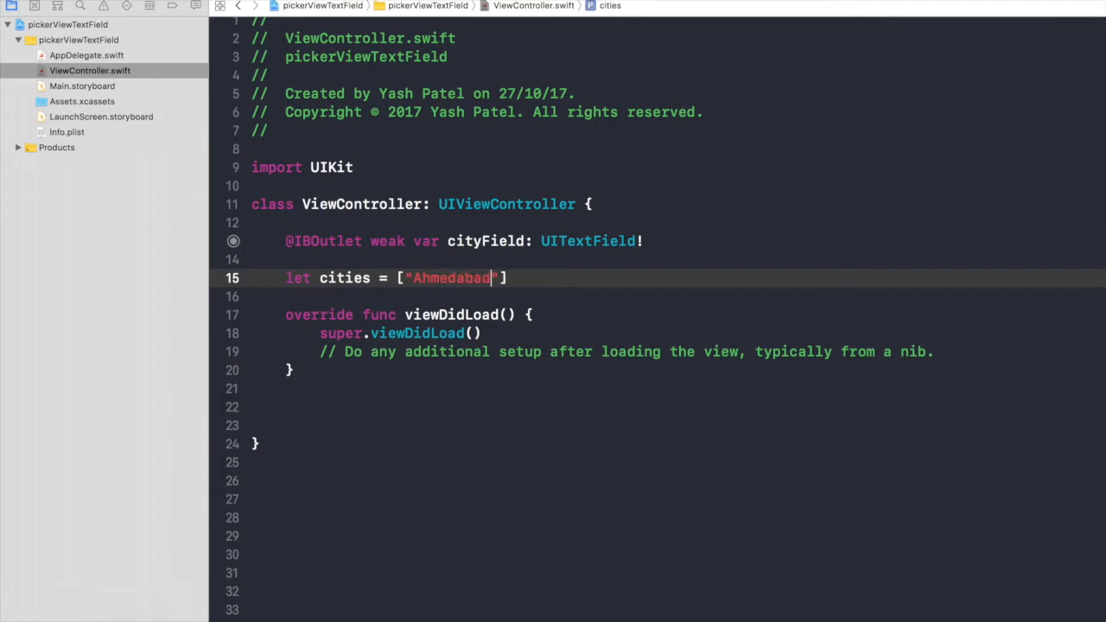
text(, ")
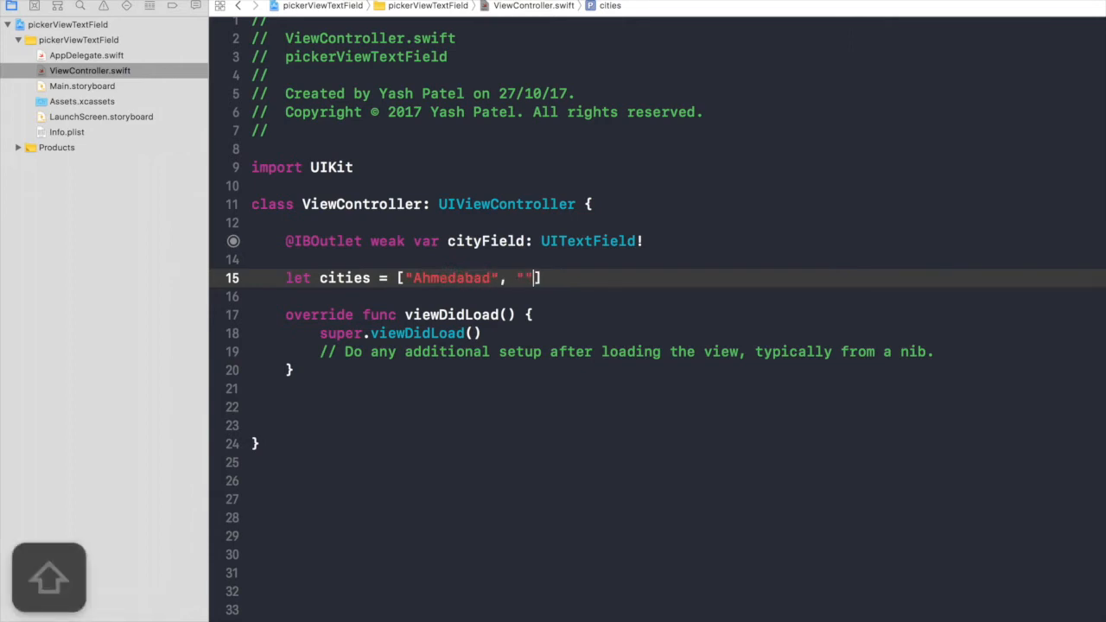
text(Sydne)
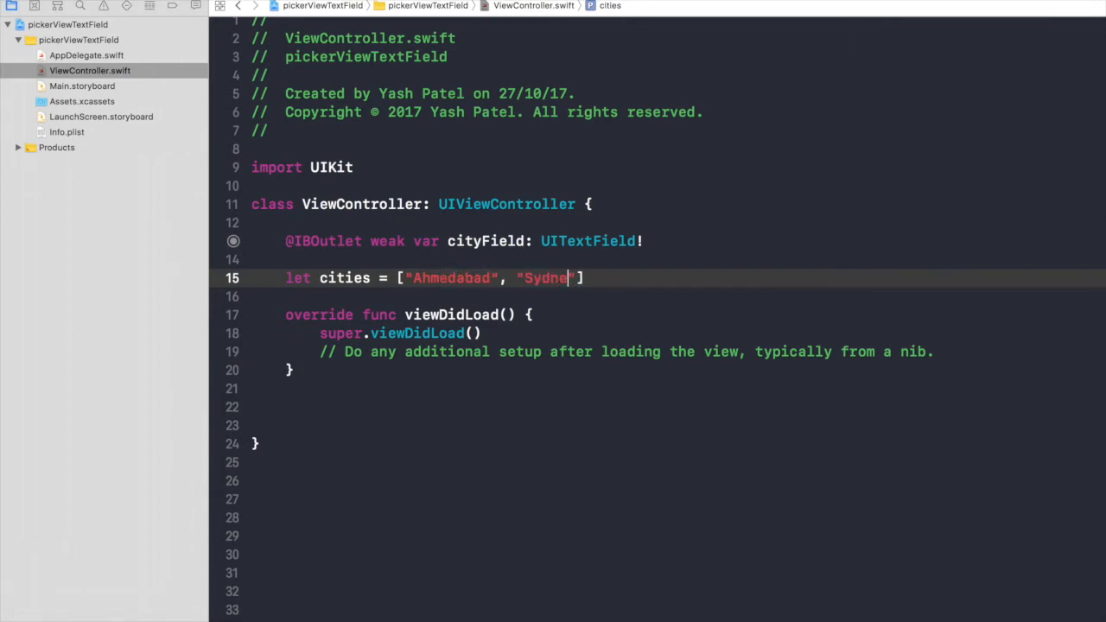
text(y", )
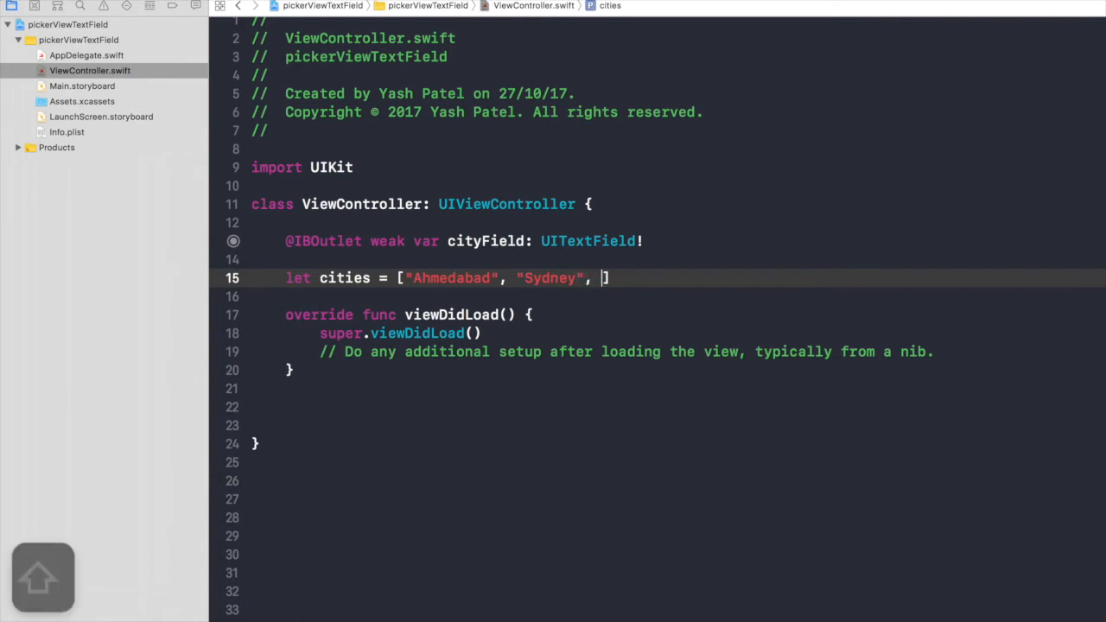
text("Cape )
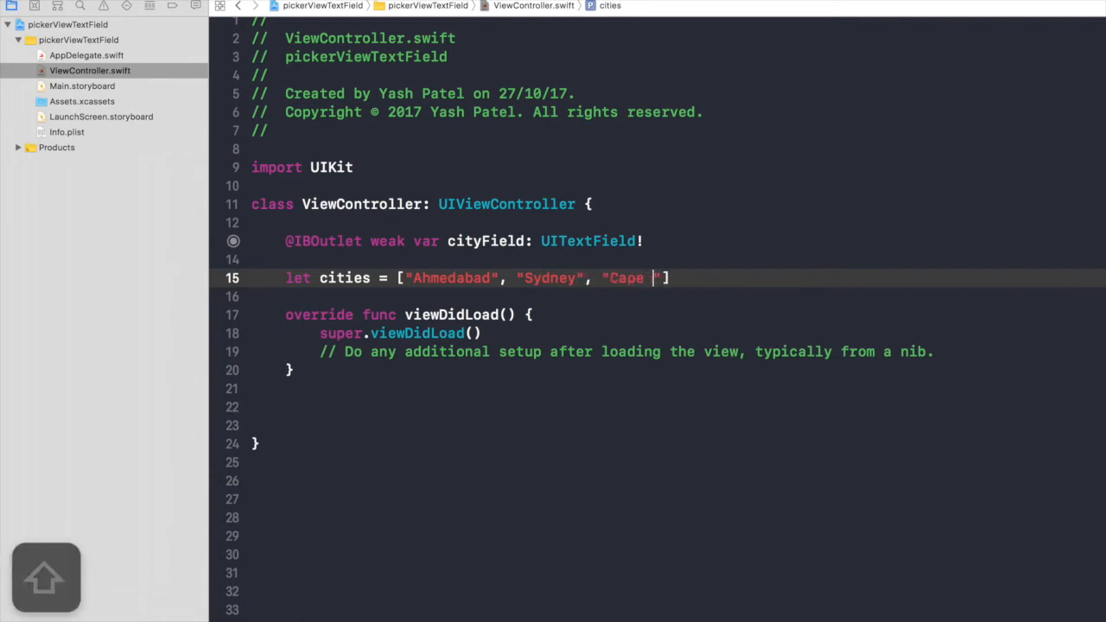
text(Town)
key(Right)
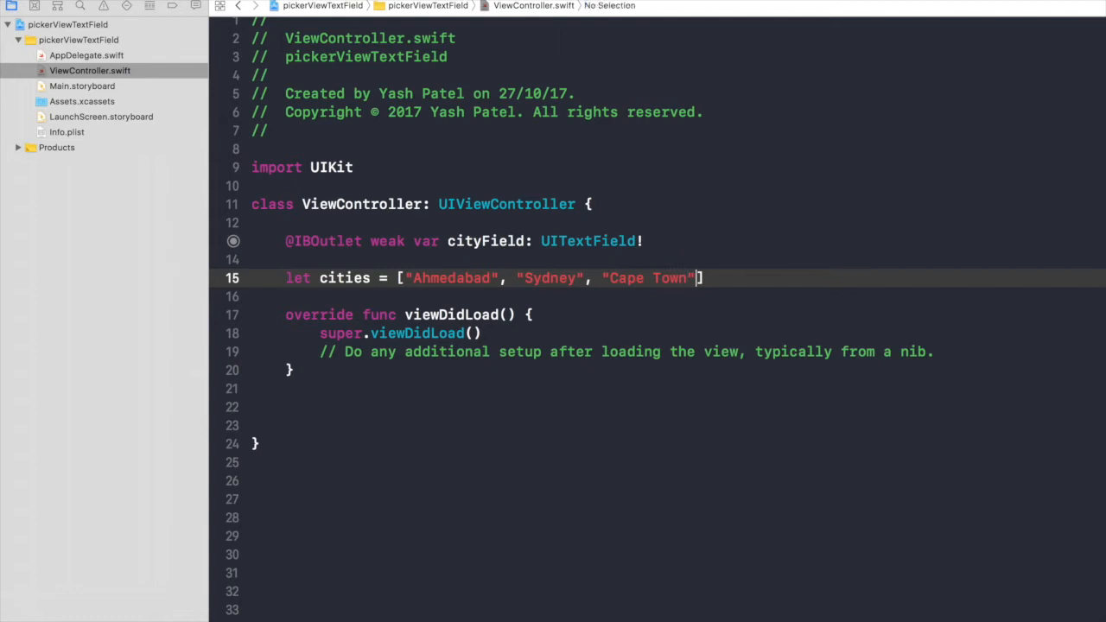
text(, "Fa)
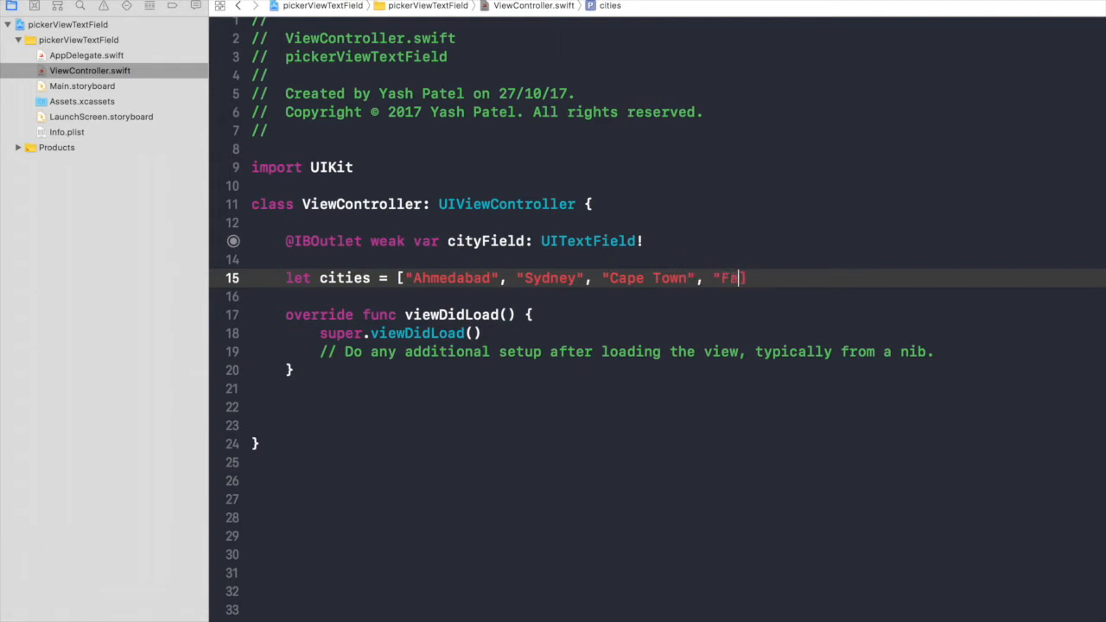
text(irfax")
text(, ")
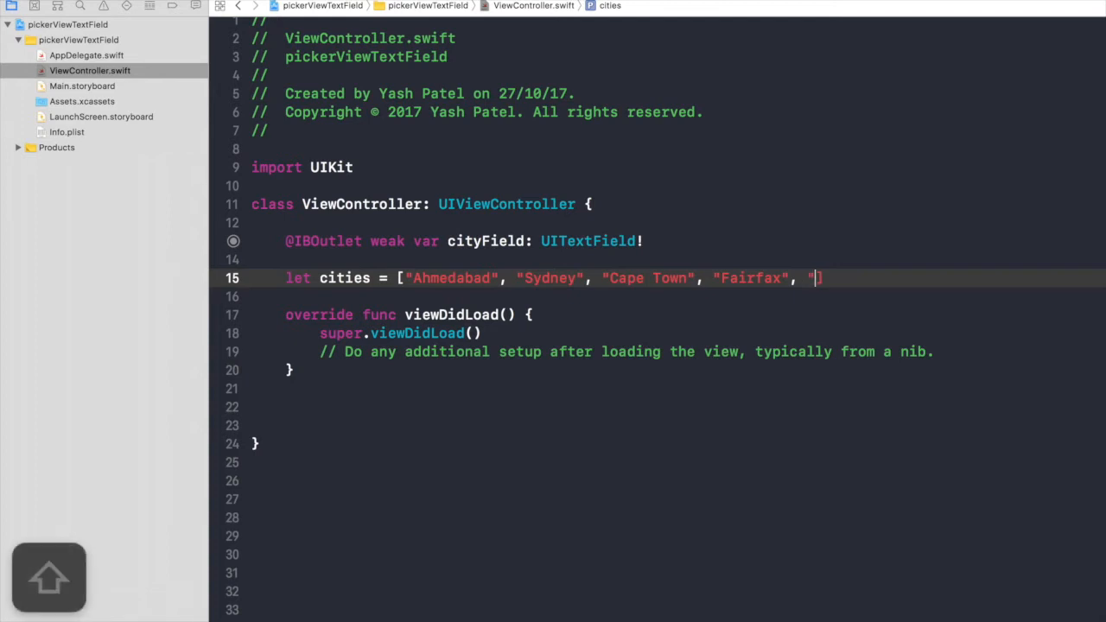
text(New York)
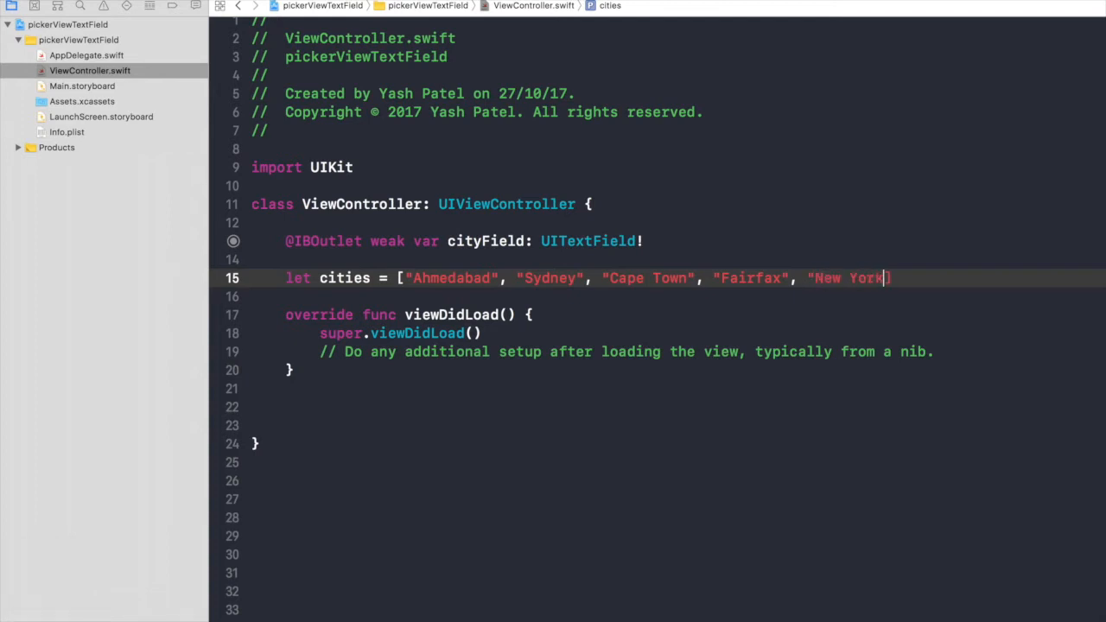
text(")
click(951, 278)
key(Return)
key(Return)
text(var)
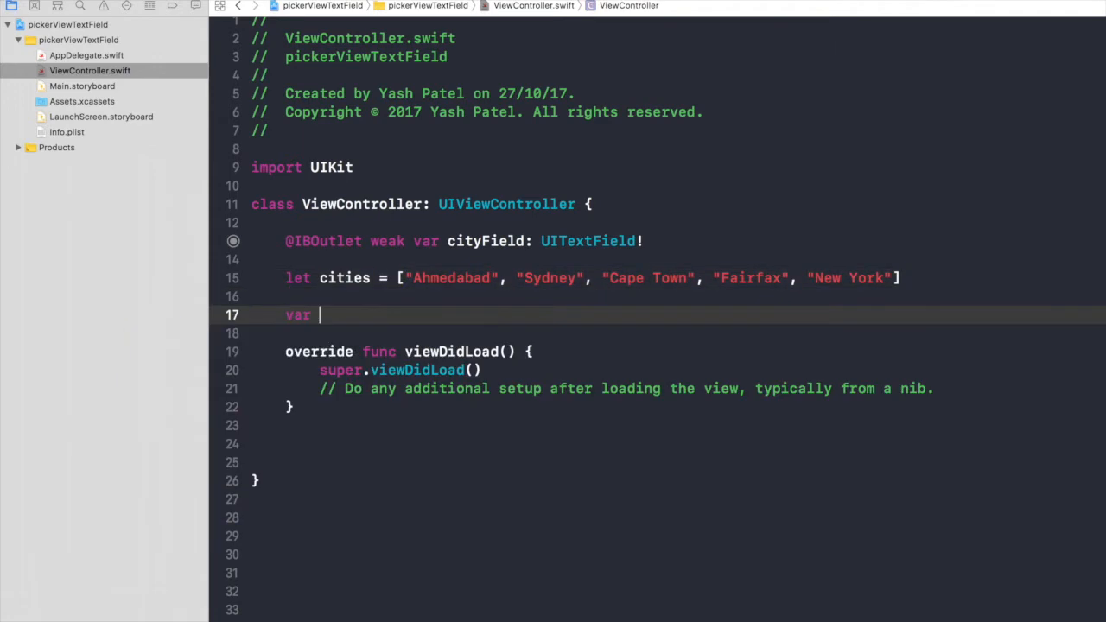
text( picker Vi)
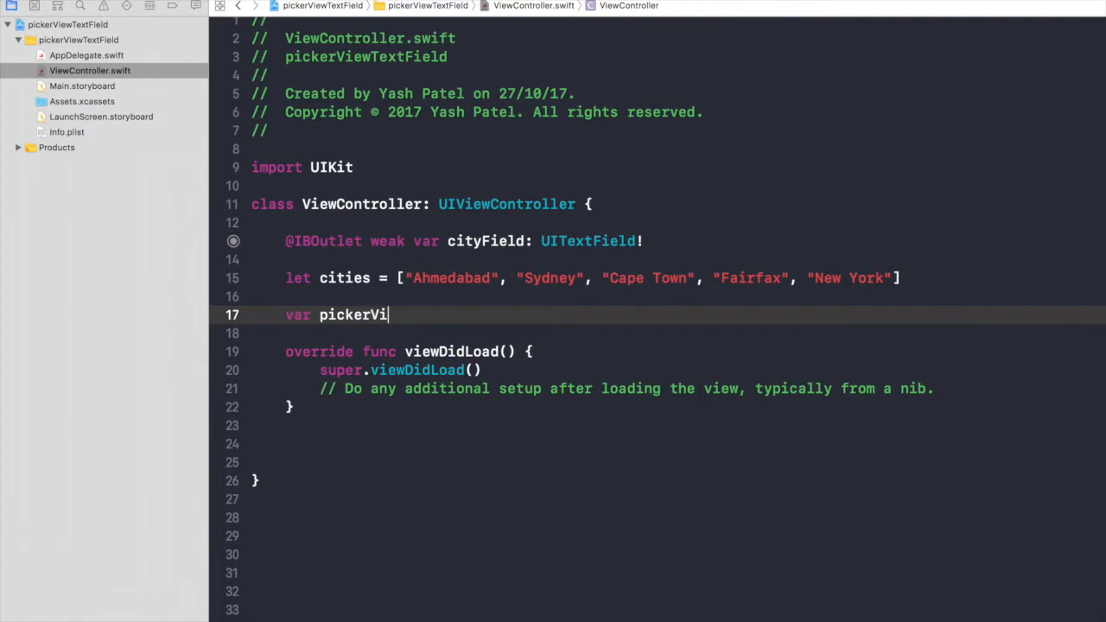
text(ew = UI)
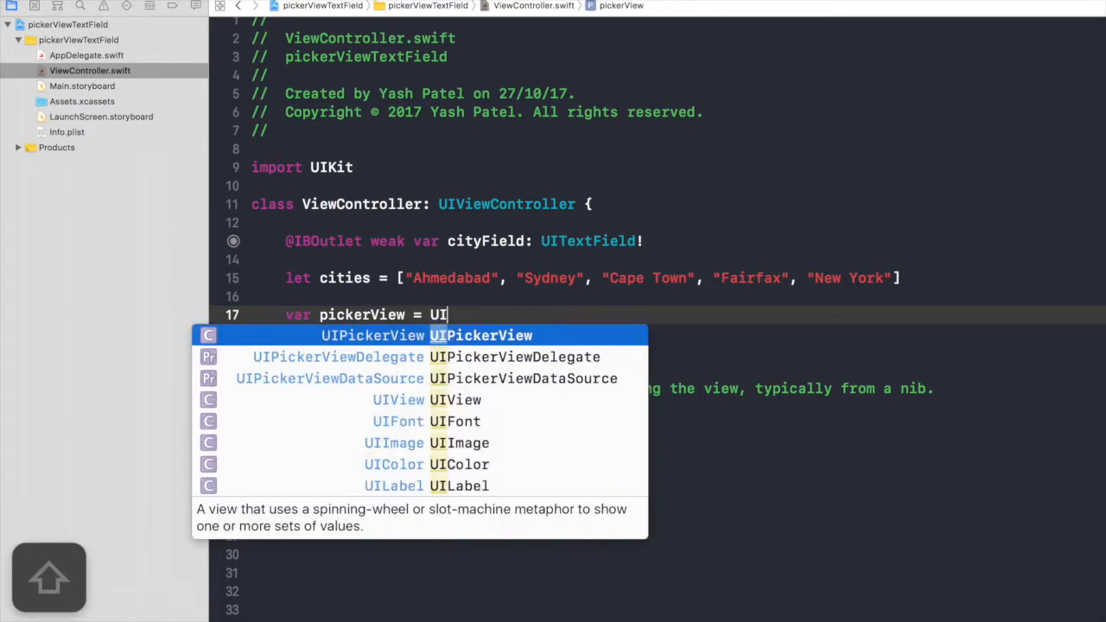
text(Pic)
- Add var pickerView = UIPickerView() and adopt UIPickerViewDelegate, UIPickerViewDataSource on the class
key(Return)
text(()
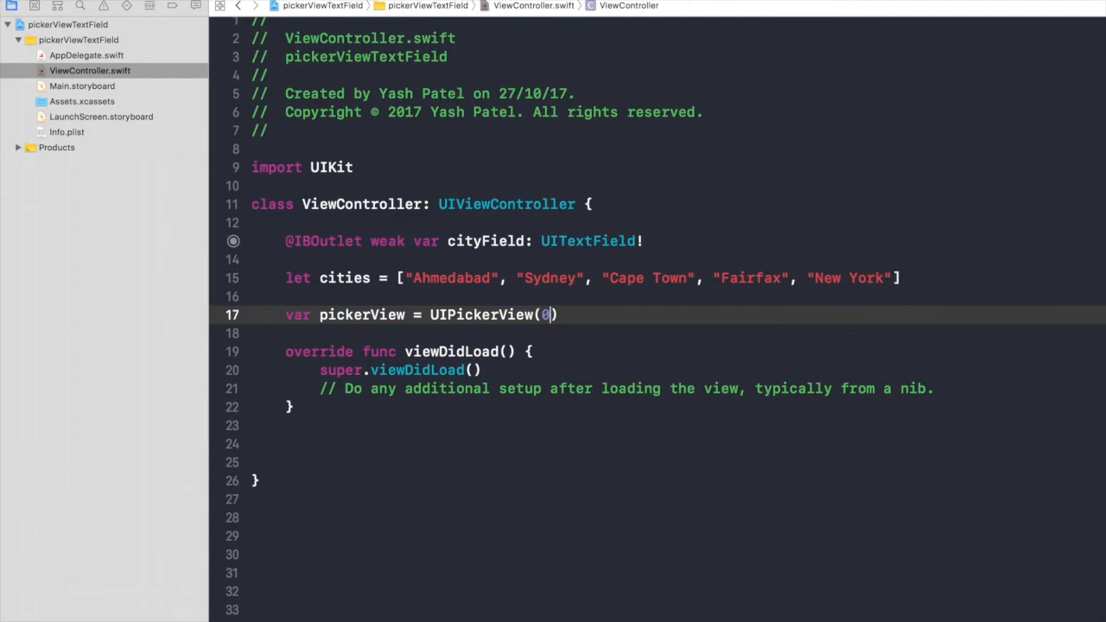
text())
key(Down)
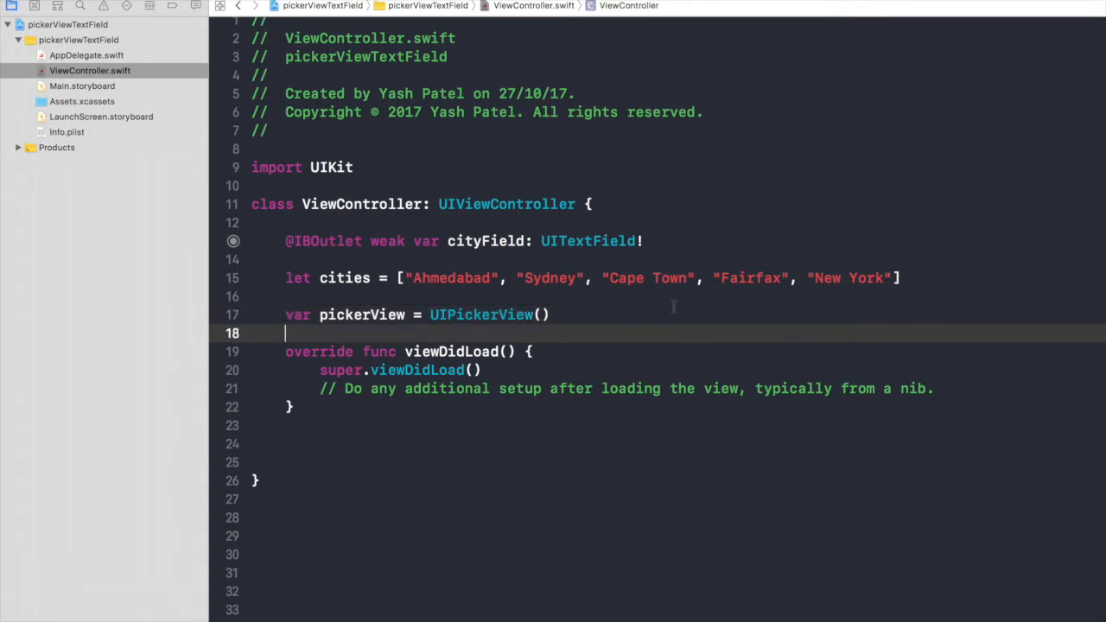
click(577, 204)
text(, )
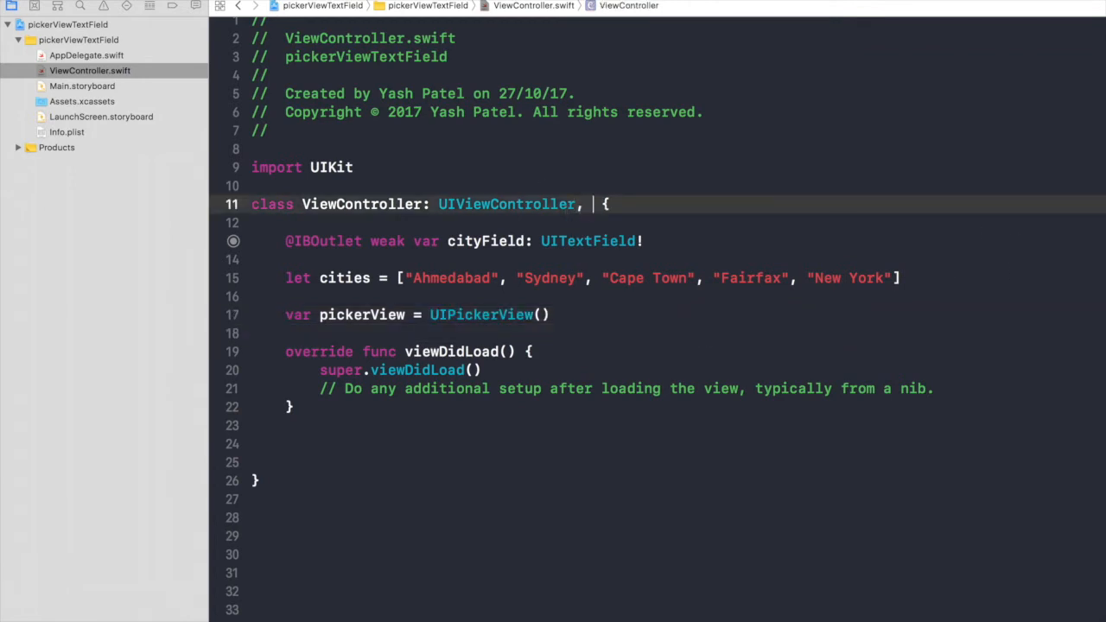
text(picker)
key(Down)
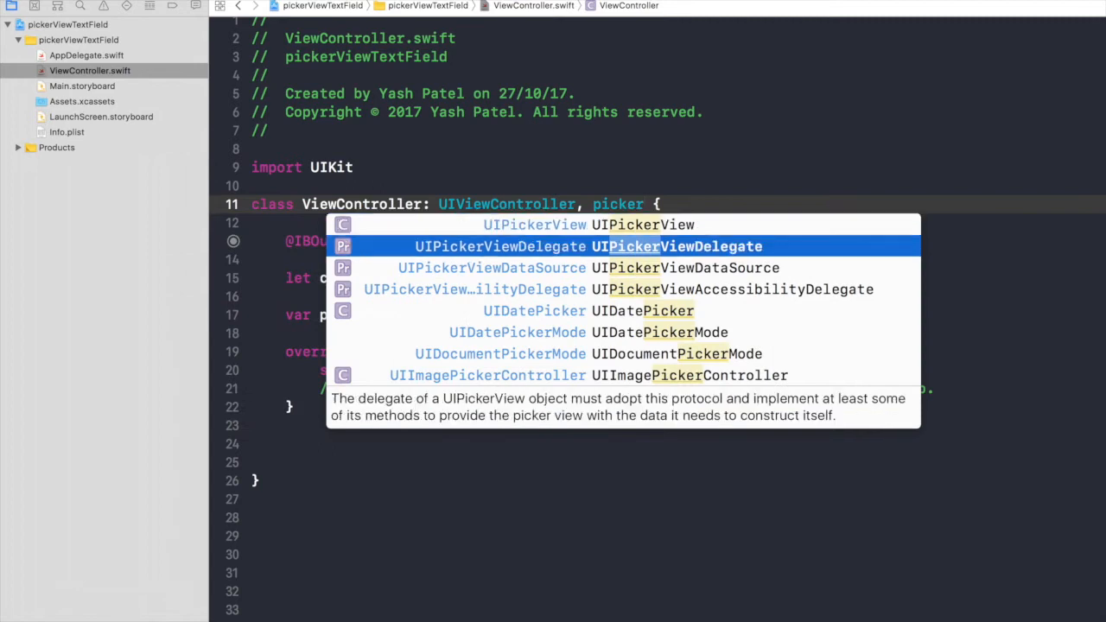
key(Return)
text(, p)
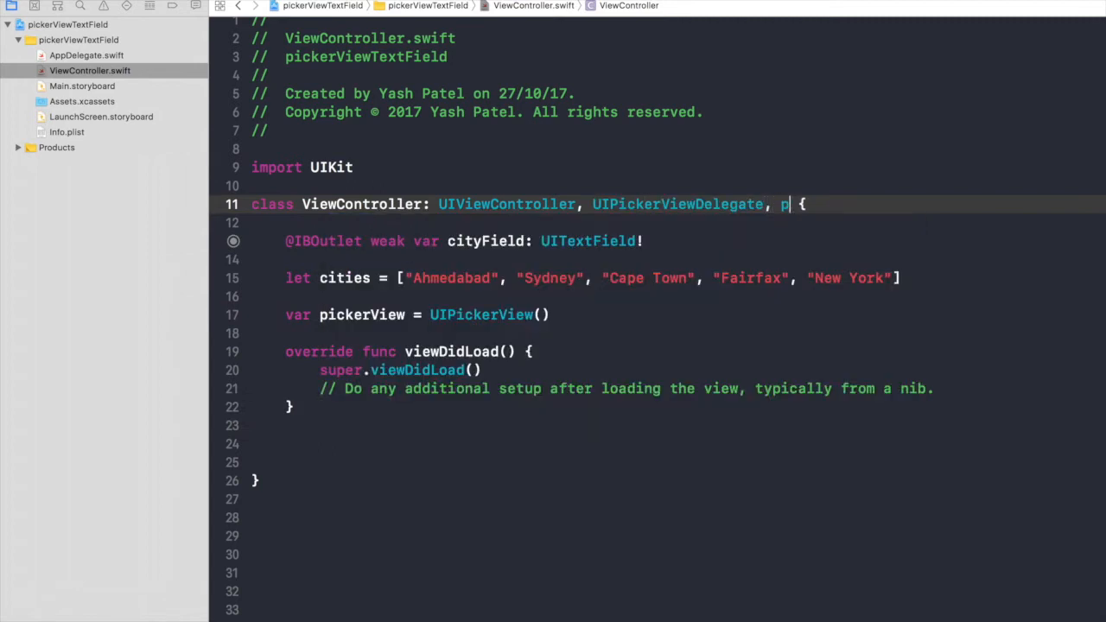
text(icker)
key(Down)
key(Down)
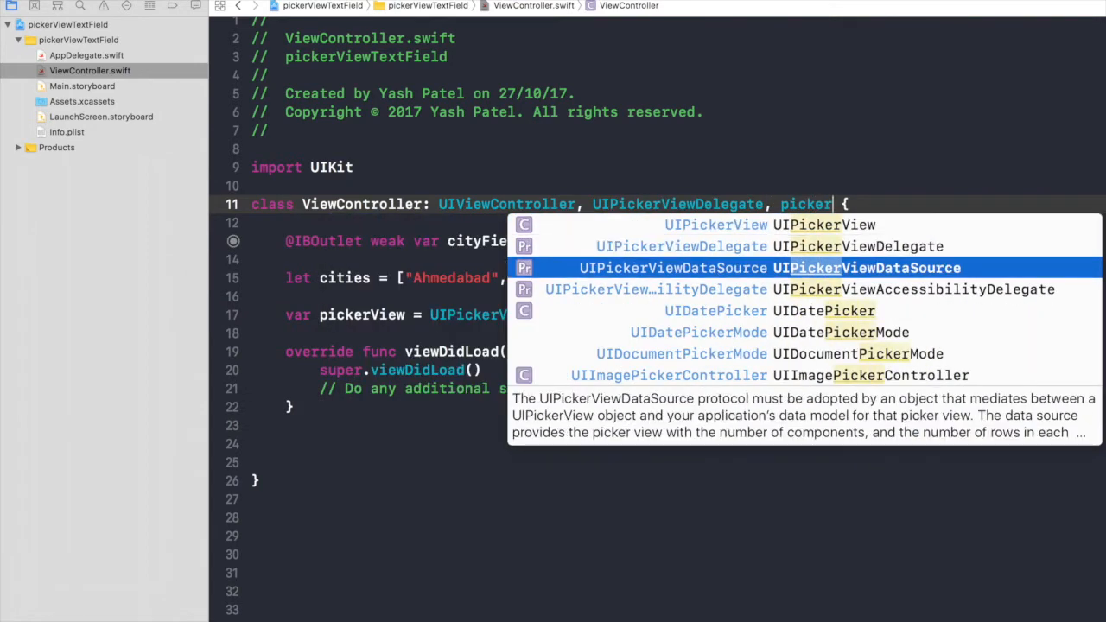
key(Return)
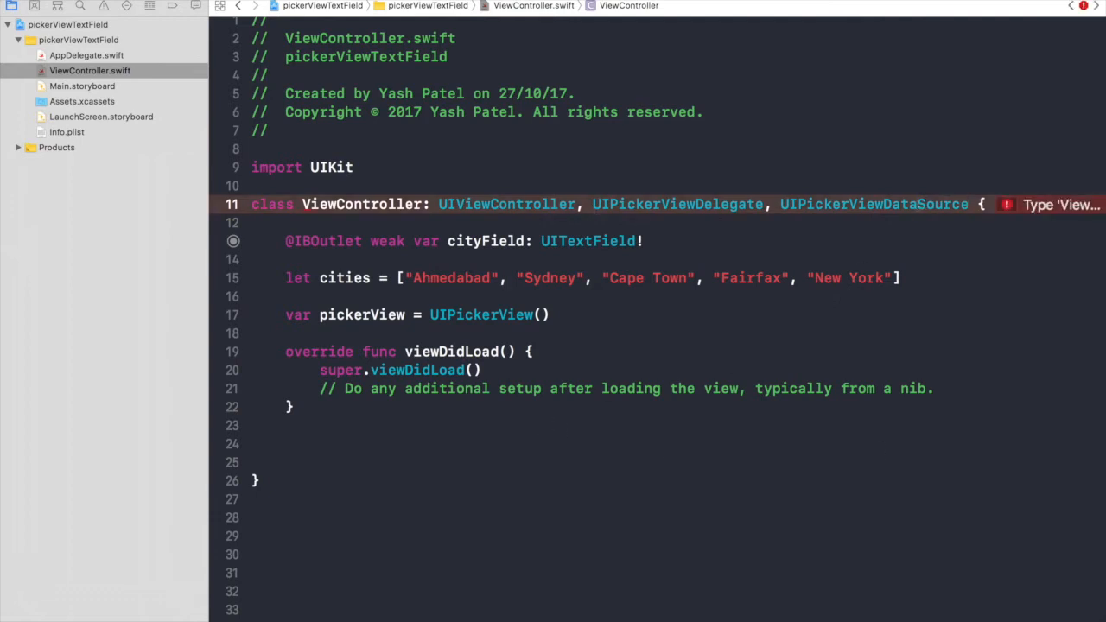
- Jump to the UIPickerViewDataSource definition and copy its two required methods
super+click(885, 205)
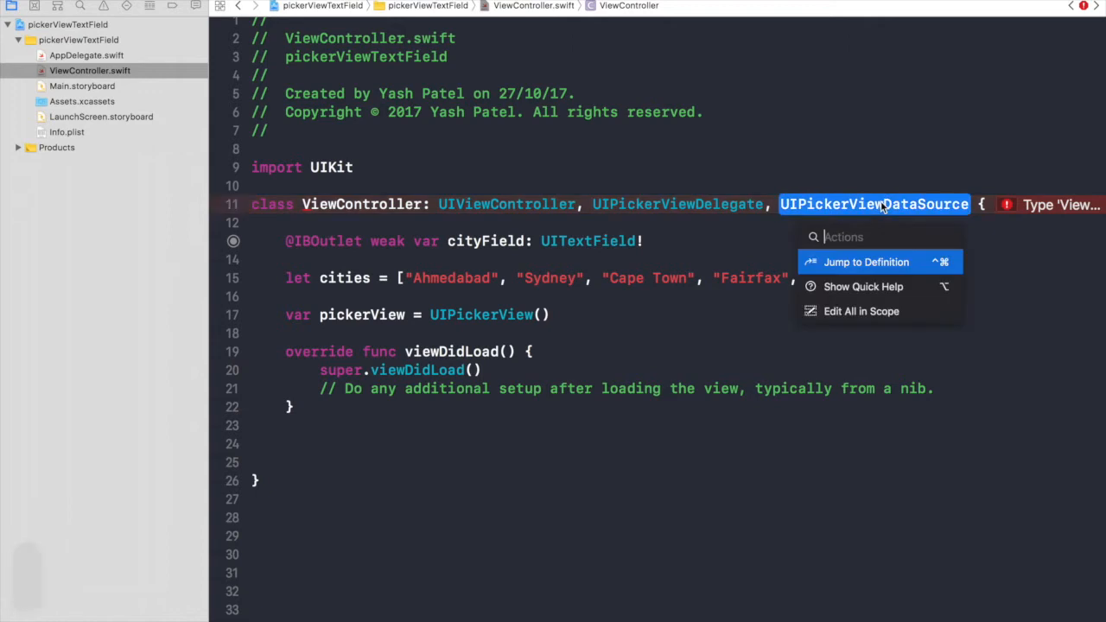
click(867, 263)
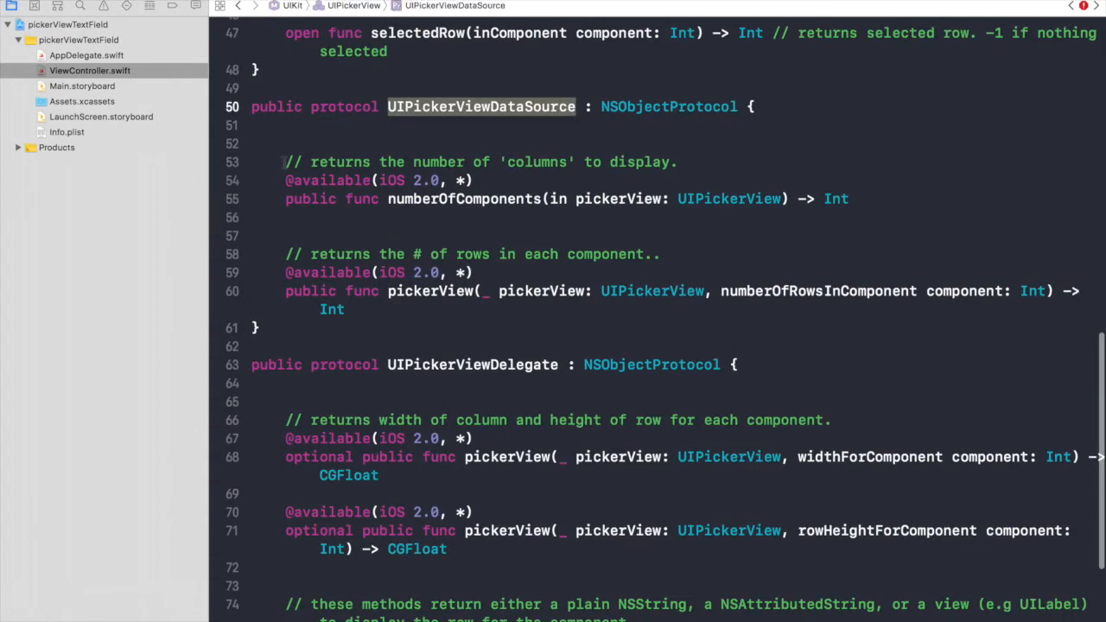
drag(281, 162, 433, 309)
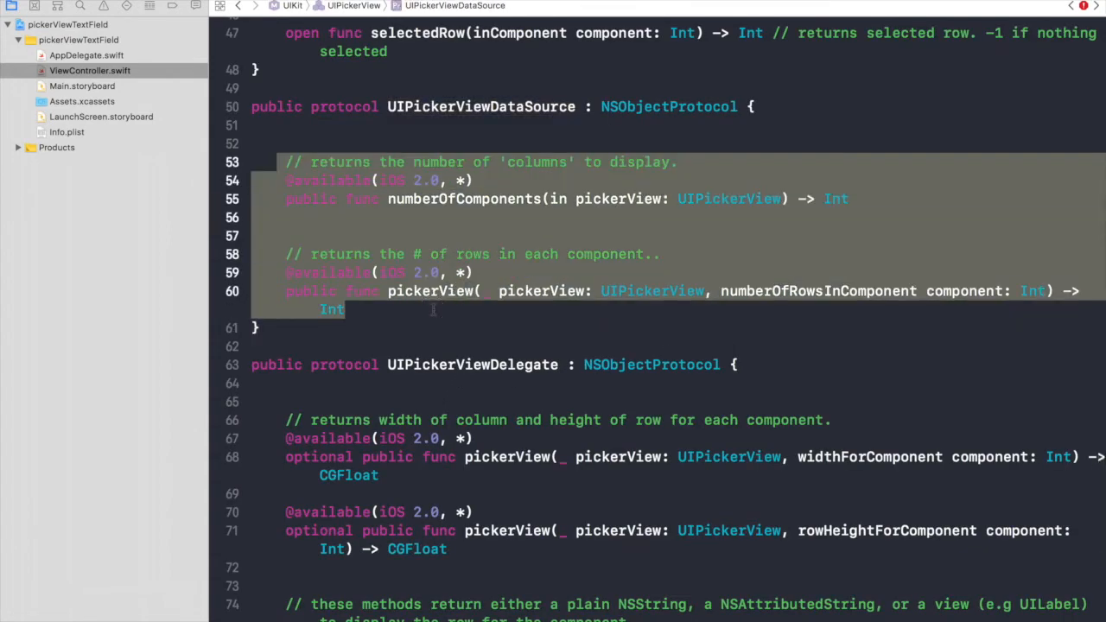
key(super+c)
- Paste numberOfComponents and numberOfRowsInComponent, strip their comments and give them empty bodies
click(239, 6)
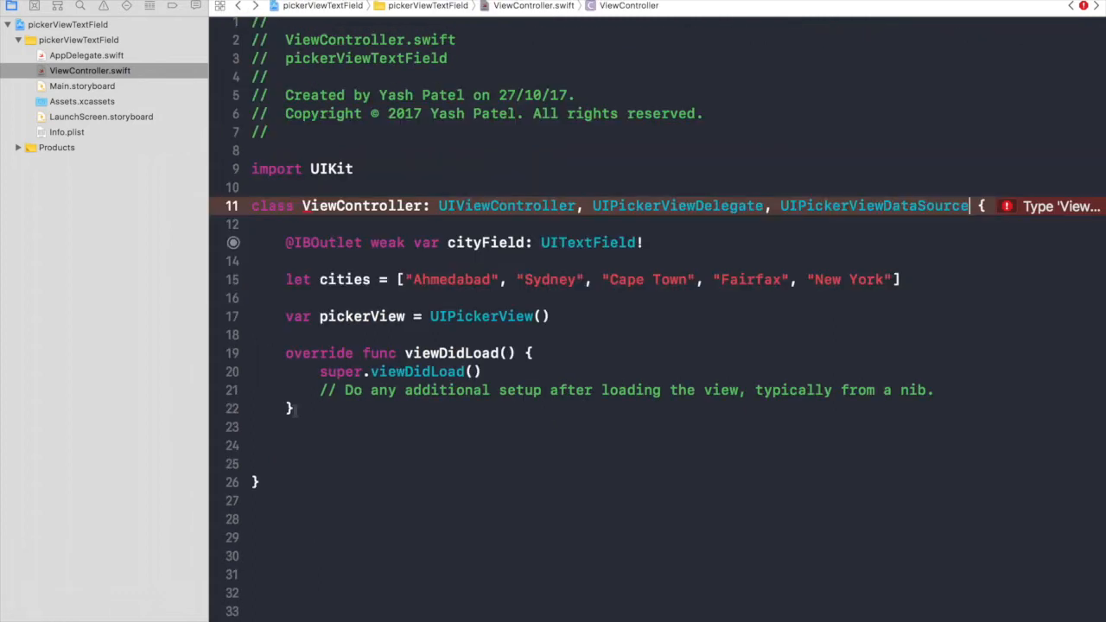
click(321, 420)
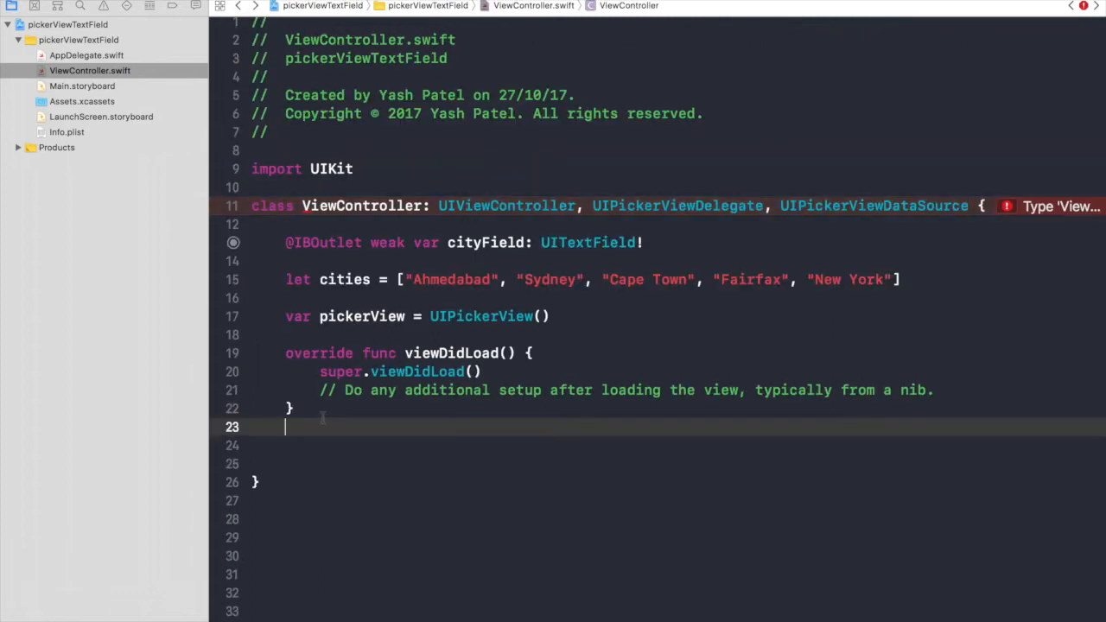
key(super+v)
click(473, 444)
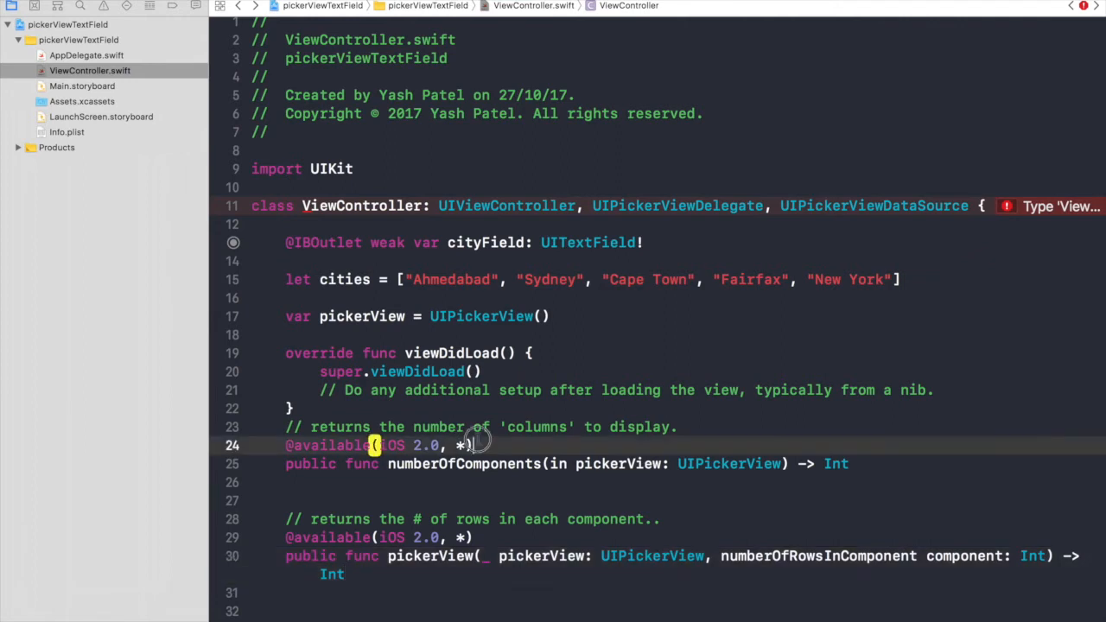
drag(474, 444, 288, 426)
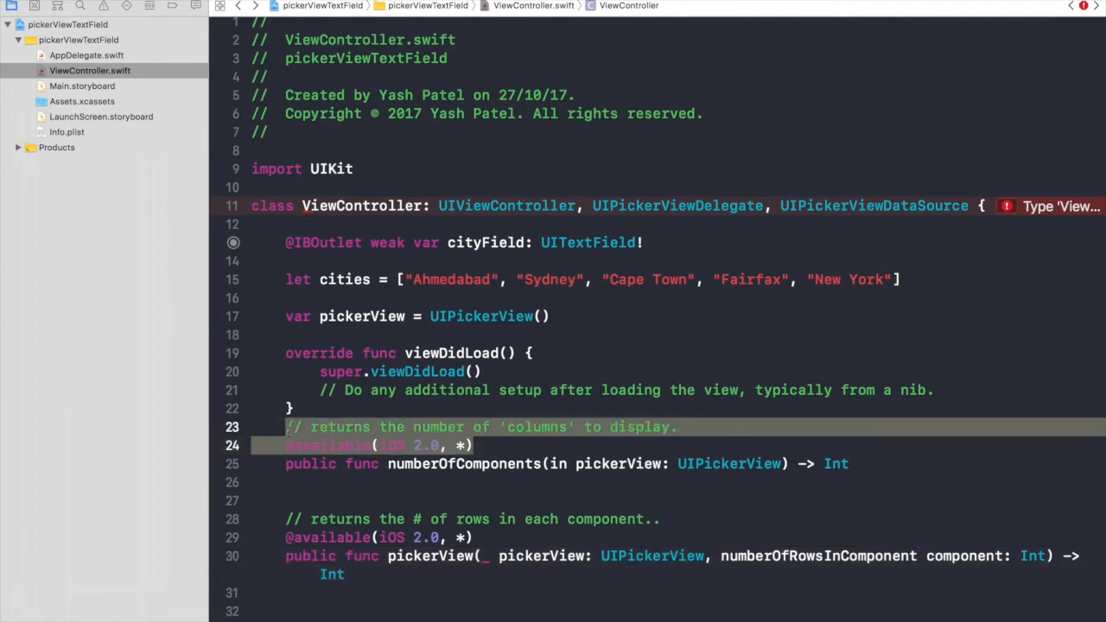
key(BackSpace)
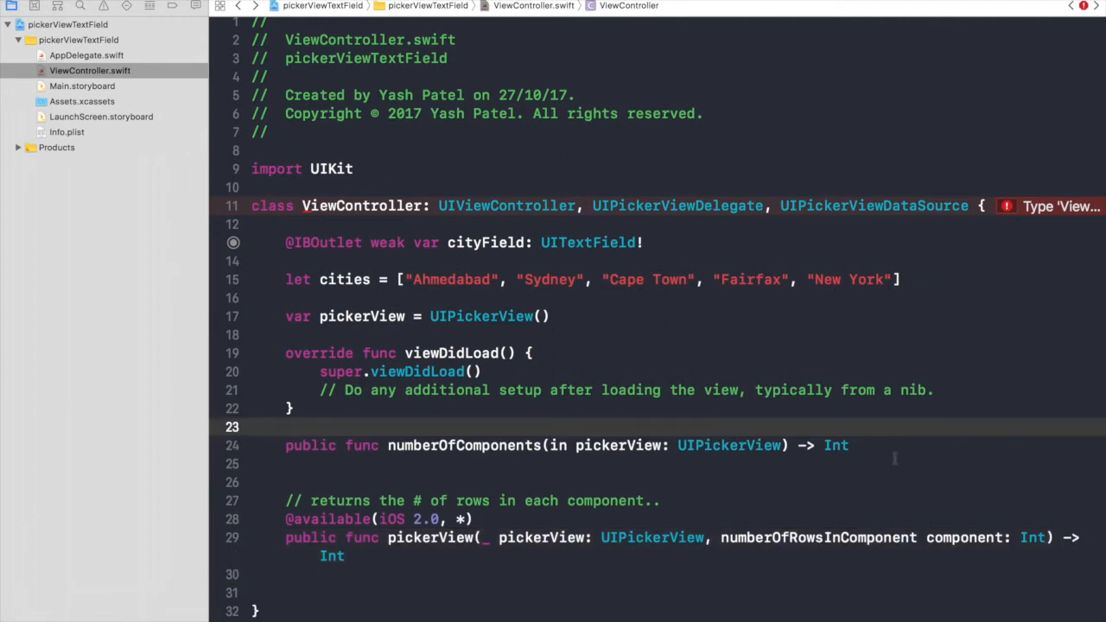
click(894, 447)
text({)
key(Return)
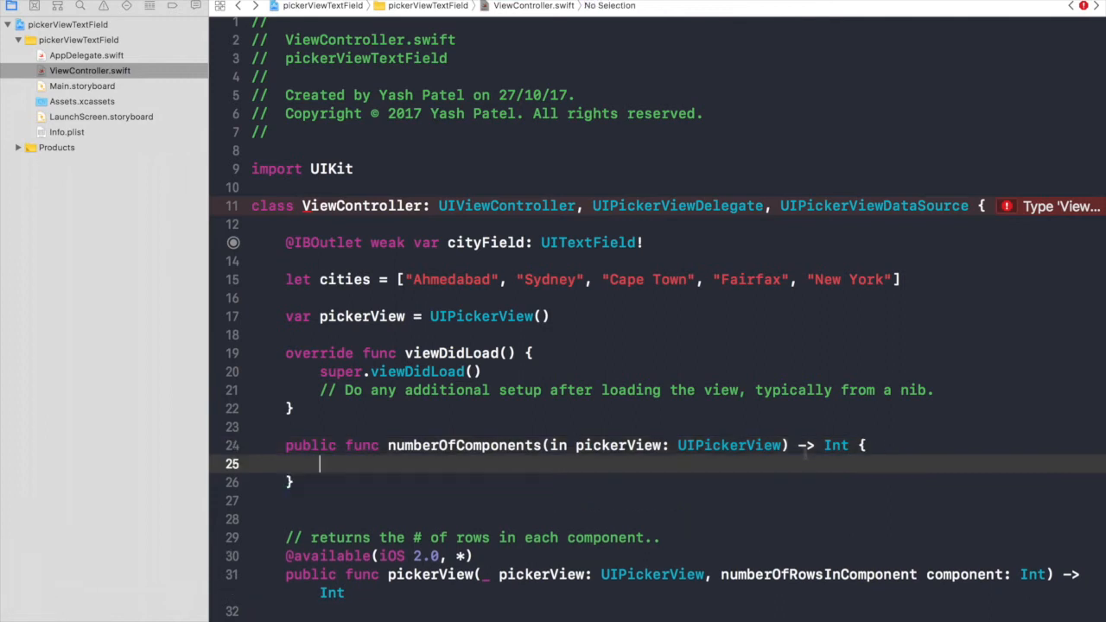
drag(473, 555, 486, 499)
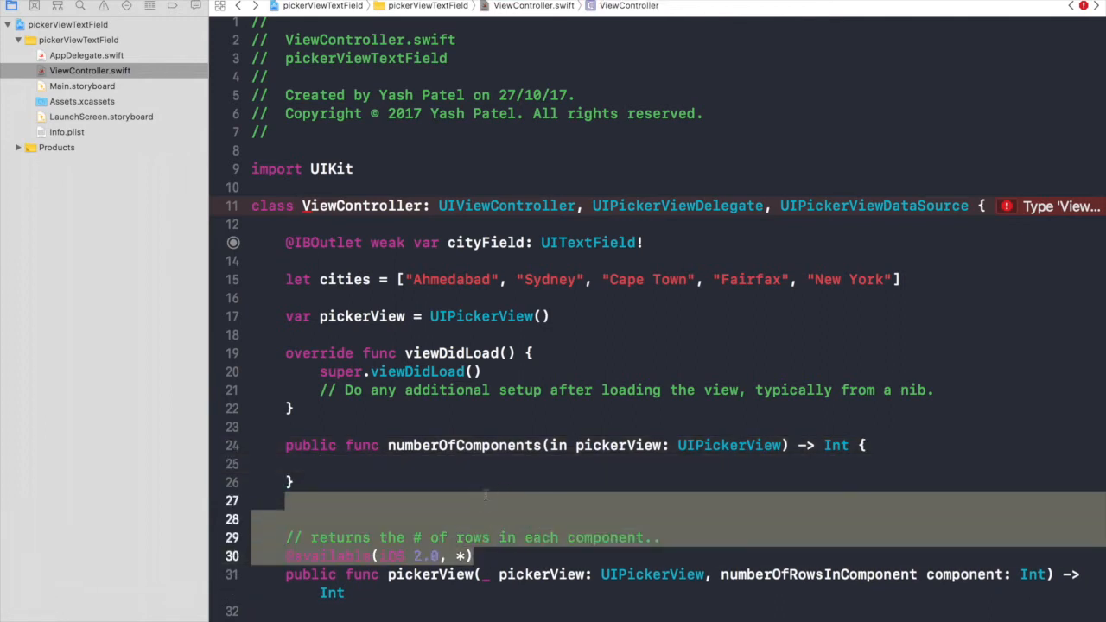
key(BackSpace)
click(488, 541)
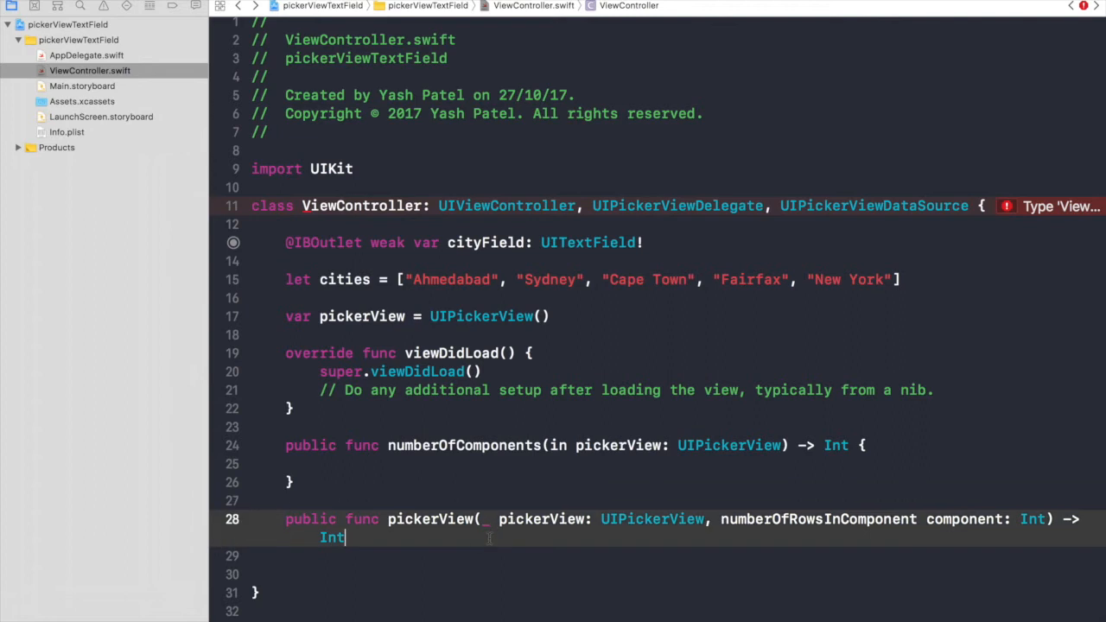
text({)
key(Return)
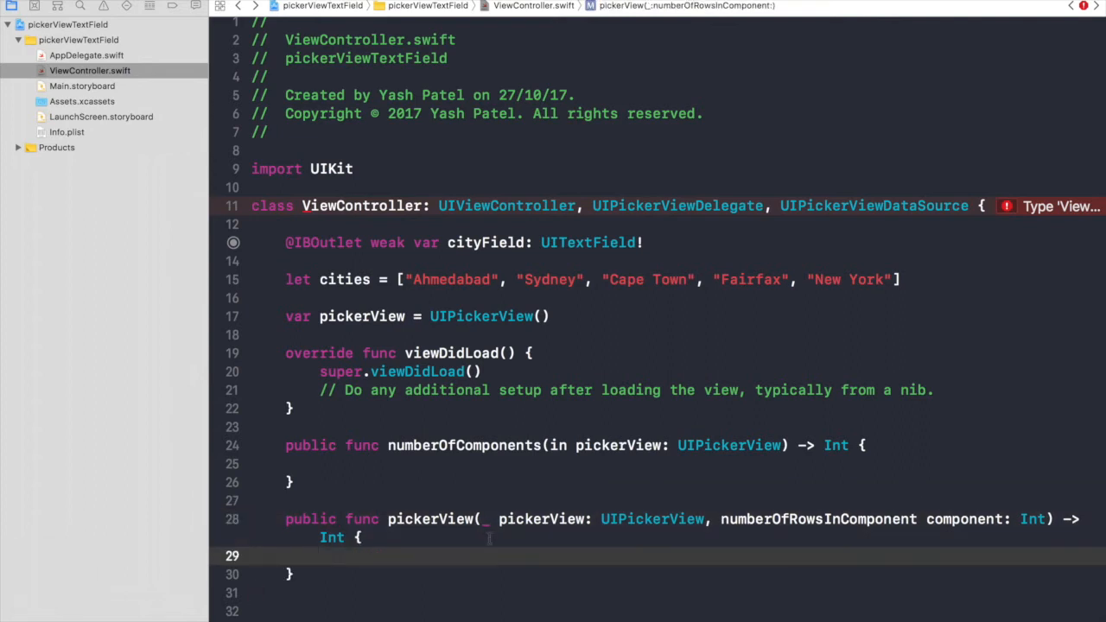
scroll(311, 316, down, 5)
- Autocomplete empty titleForRow and didSelectRow picker function stubs below
key(Down)
key(Right)
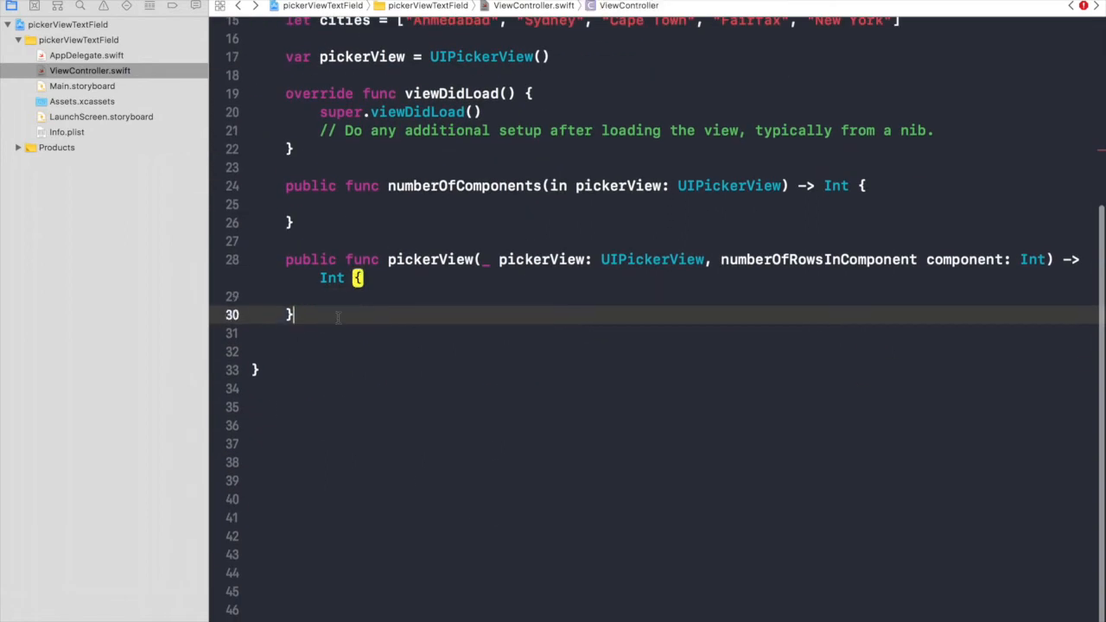
key(Return)
key(Return)
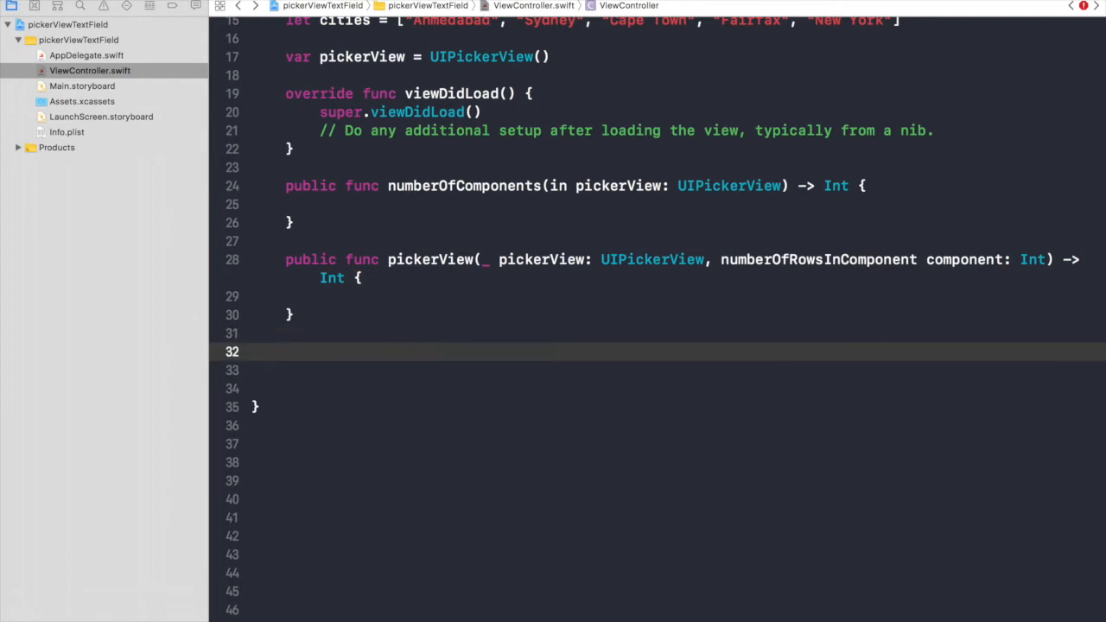
text(title)
key(Down)
key(Return)
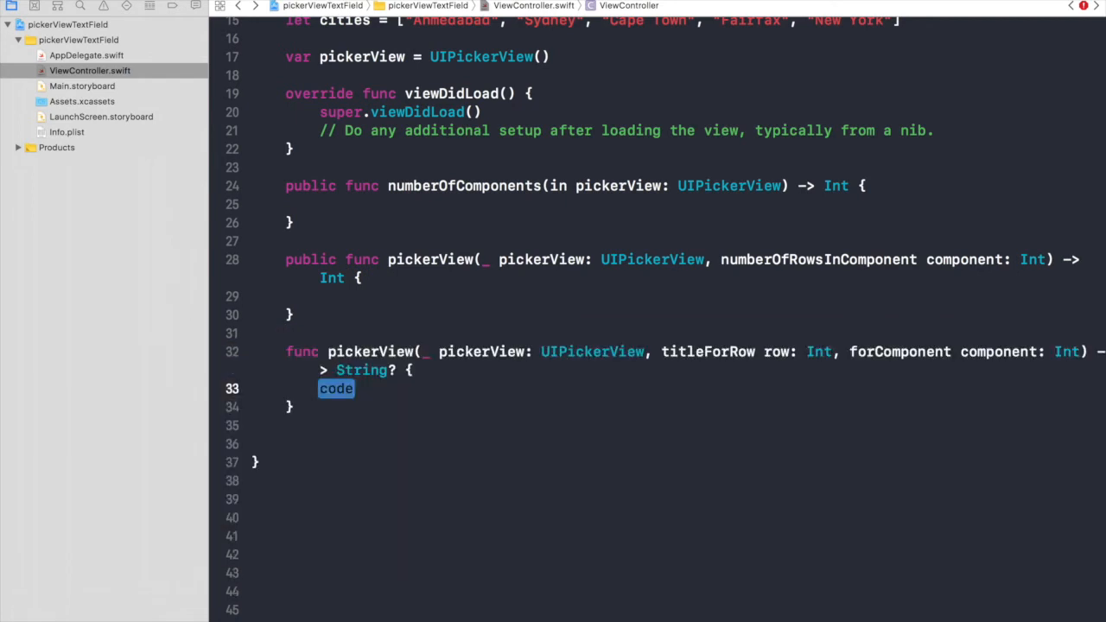
key(Down)
key(Return)
key(Return)
text(dids)
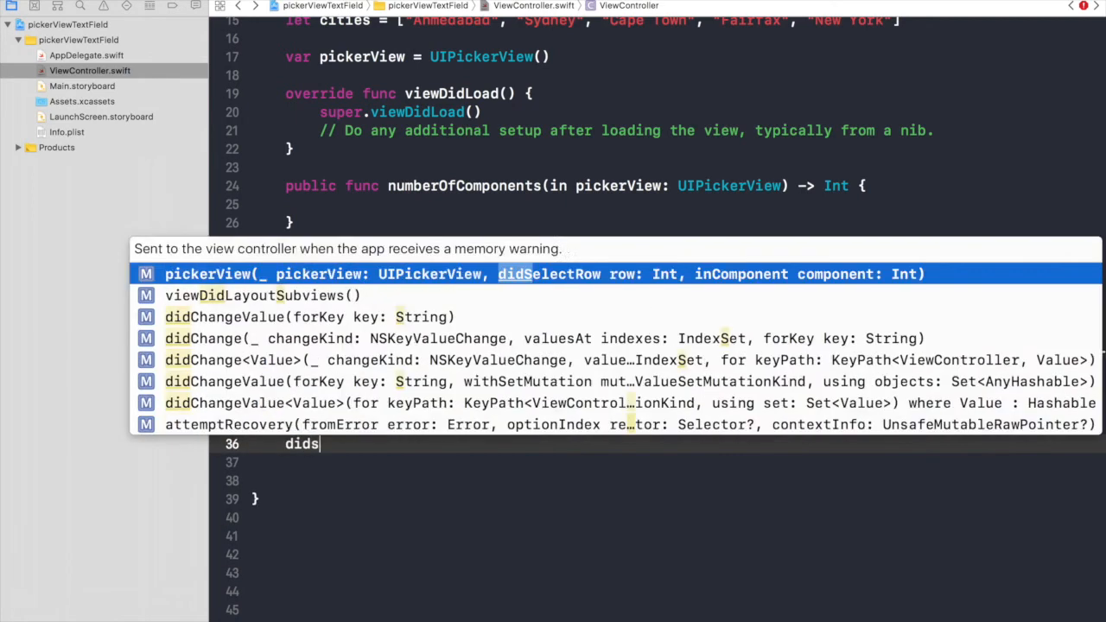
text(ele)
key(Return)
scroll(488, 366, up, 4)
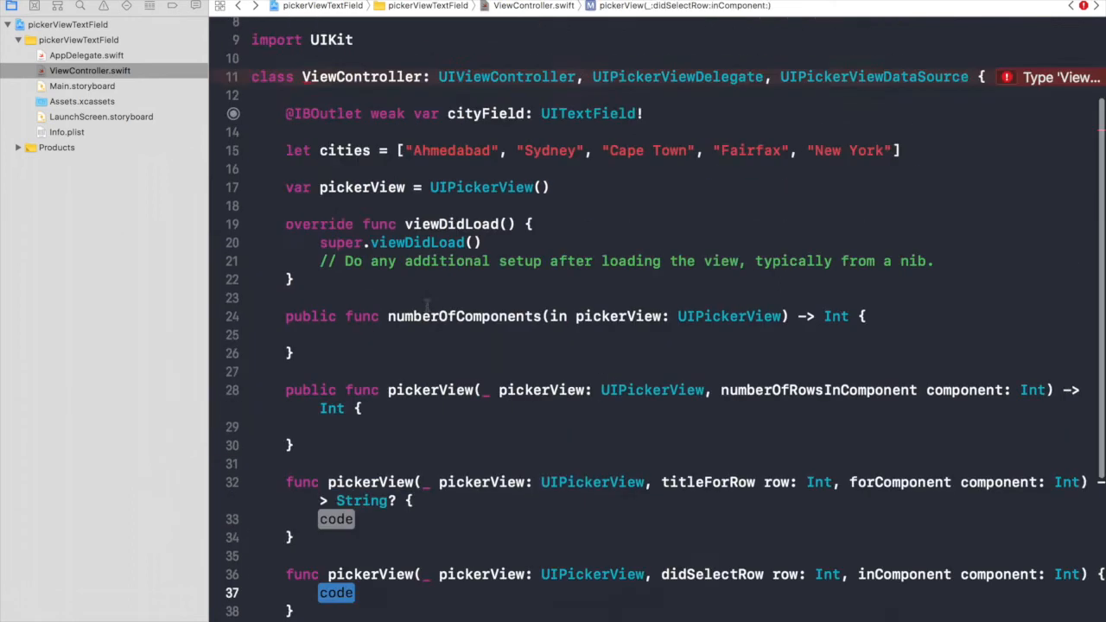
scroll(488, 366, up, 4)
scroll(488, 365, down, 7)
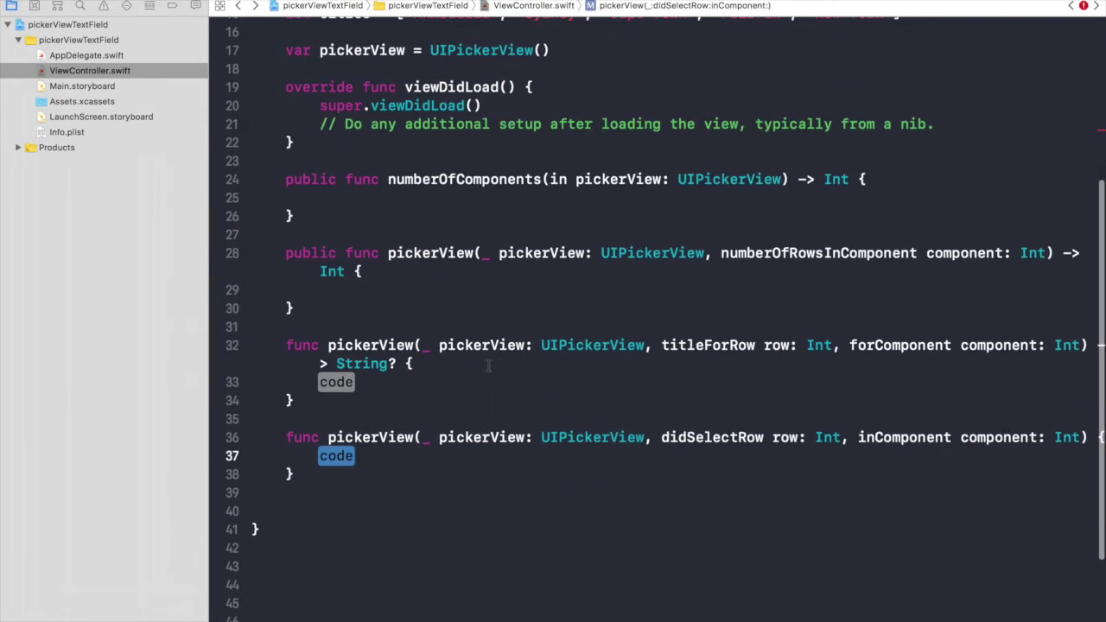
- Return 1 component, cities.count rows, and start returning cities[row] as the row title
click(391, 198)
text(return )
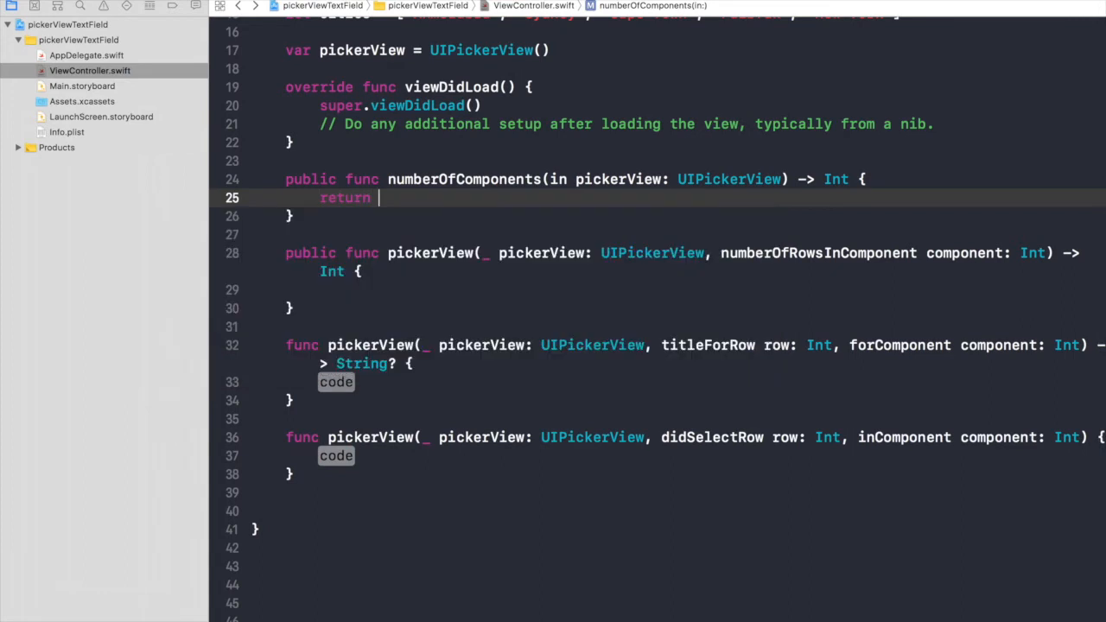
text(1)
click(415, 290)
text(return )
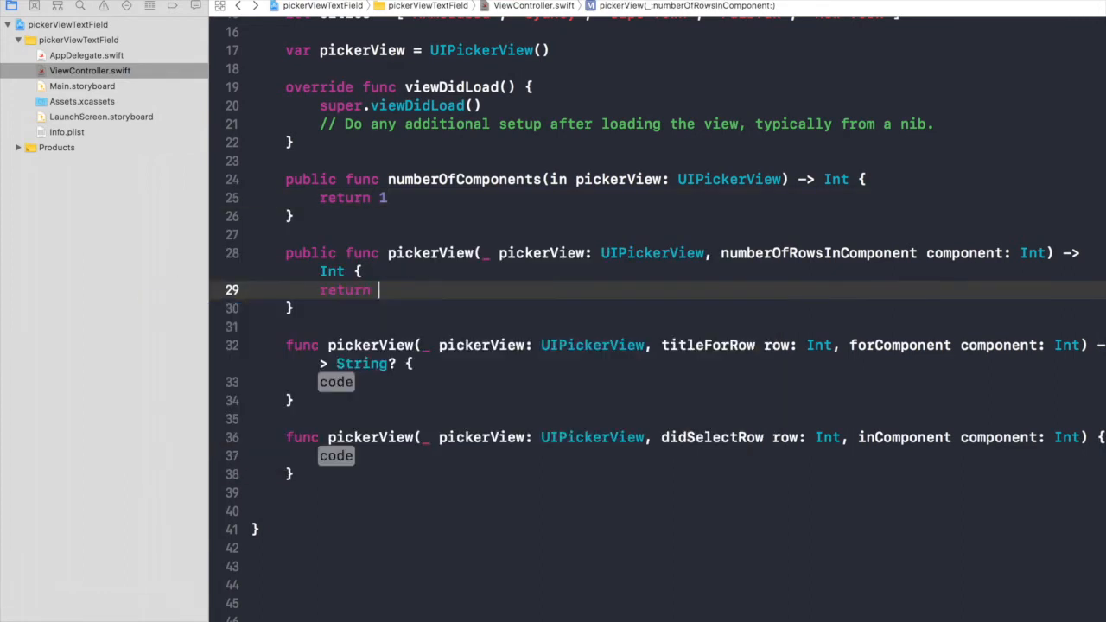
text(cit)
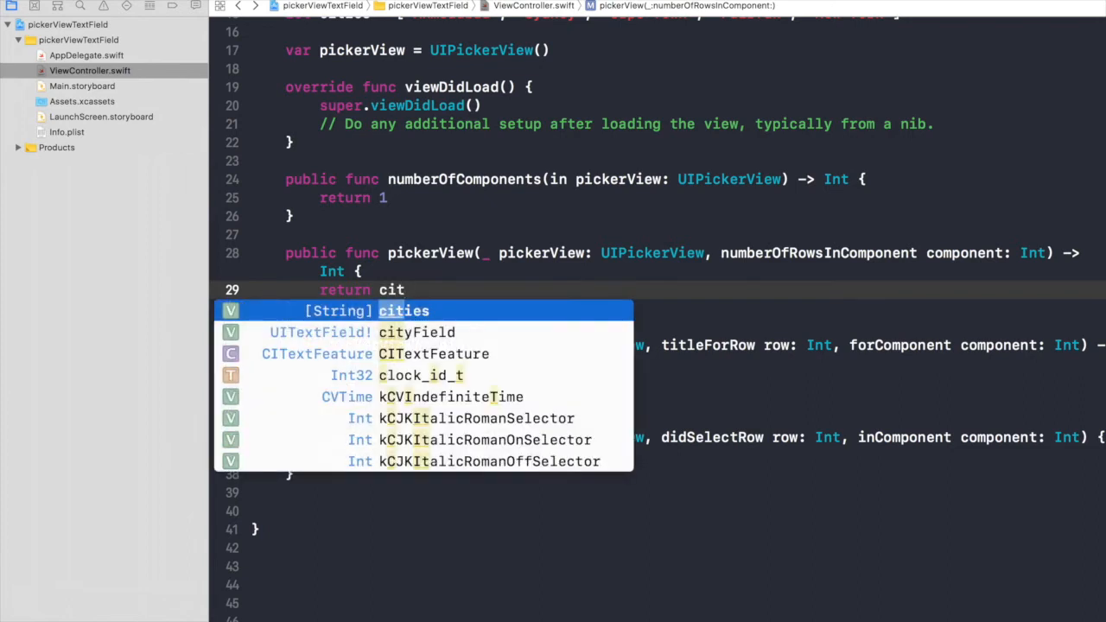
scroll(436, 285, up, 5)
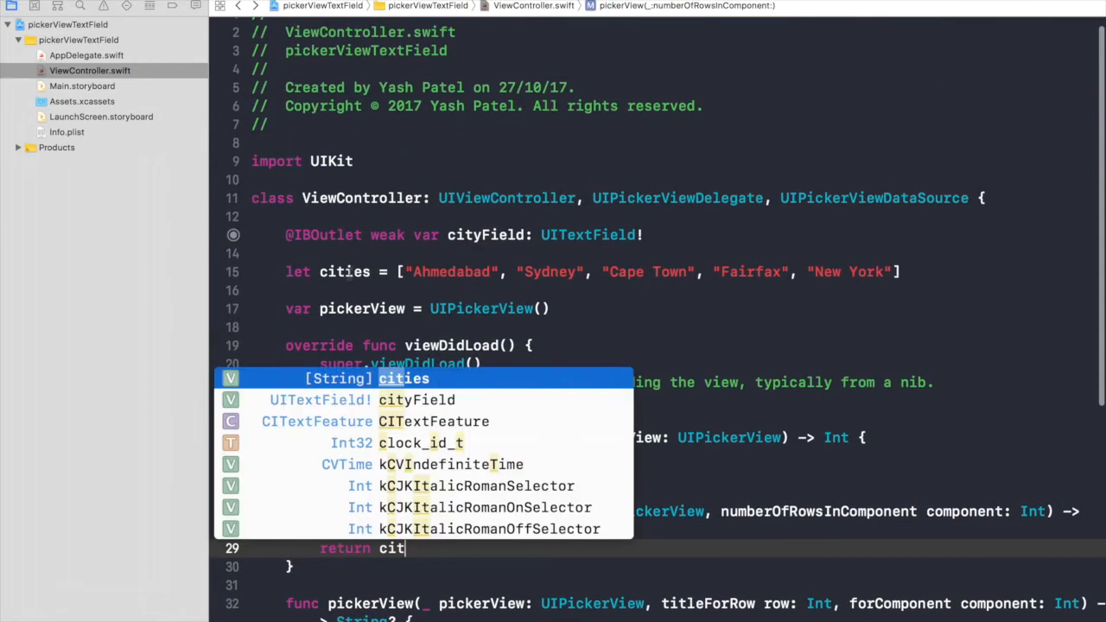
scroll(433, 406, down, 3)
scroll(432, 406, down, 2)
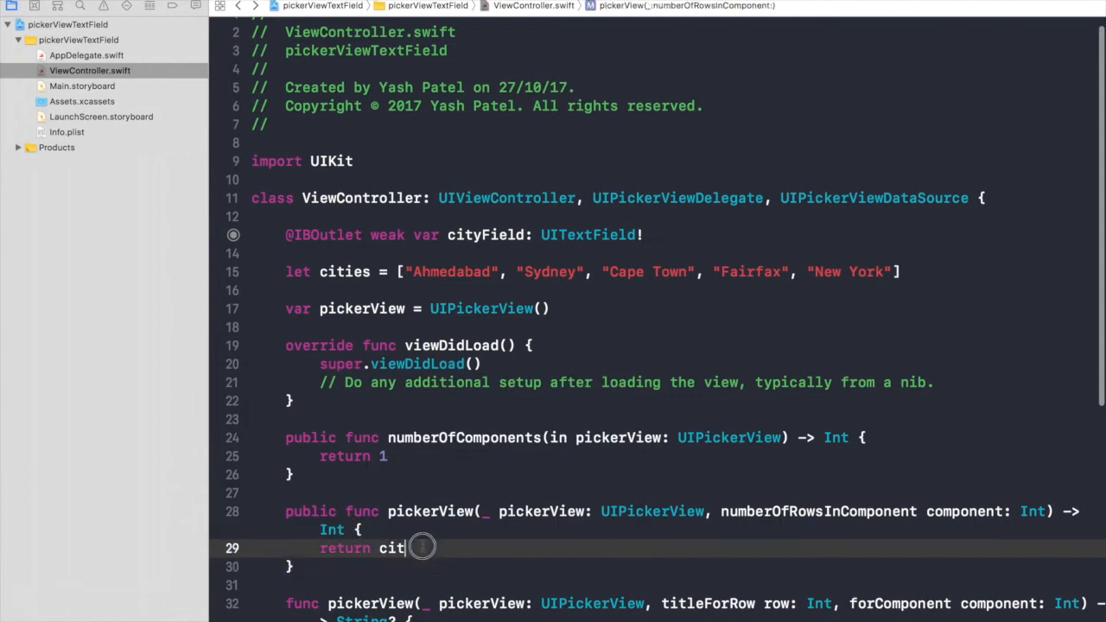
scroll(423, 546, down, 3)
scroll(422, 546, down, 3)
text(ie)
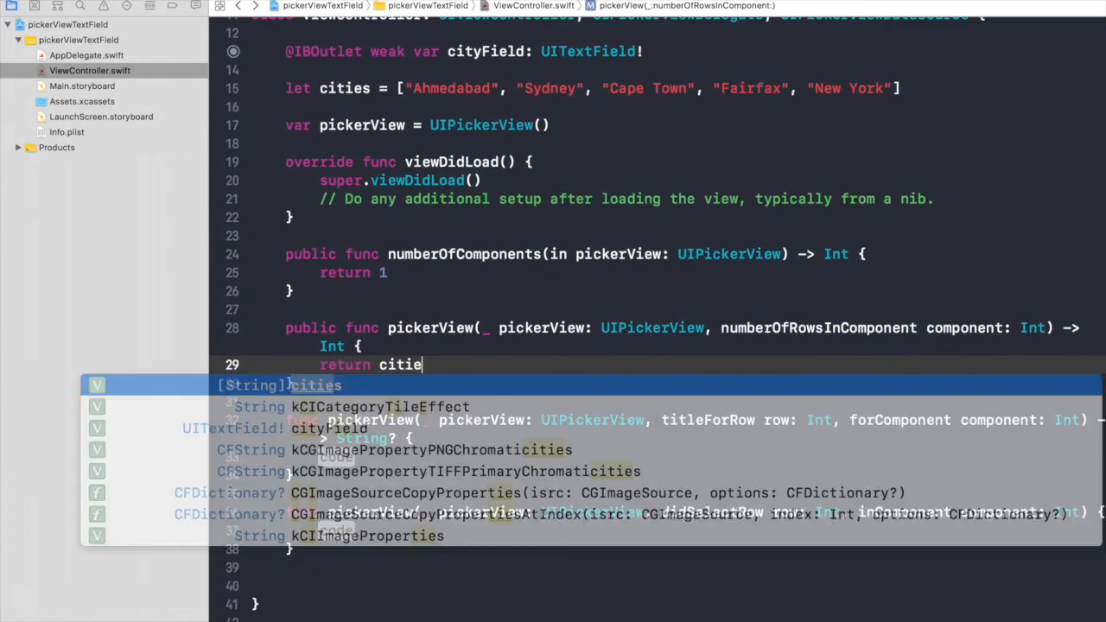
key(Return)
text(o)
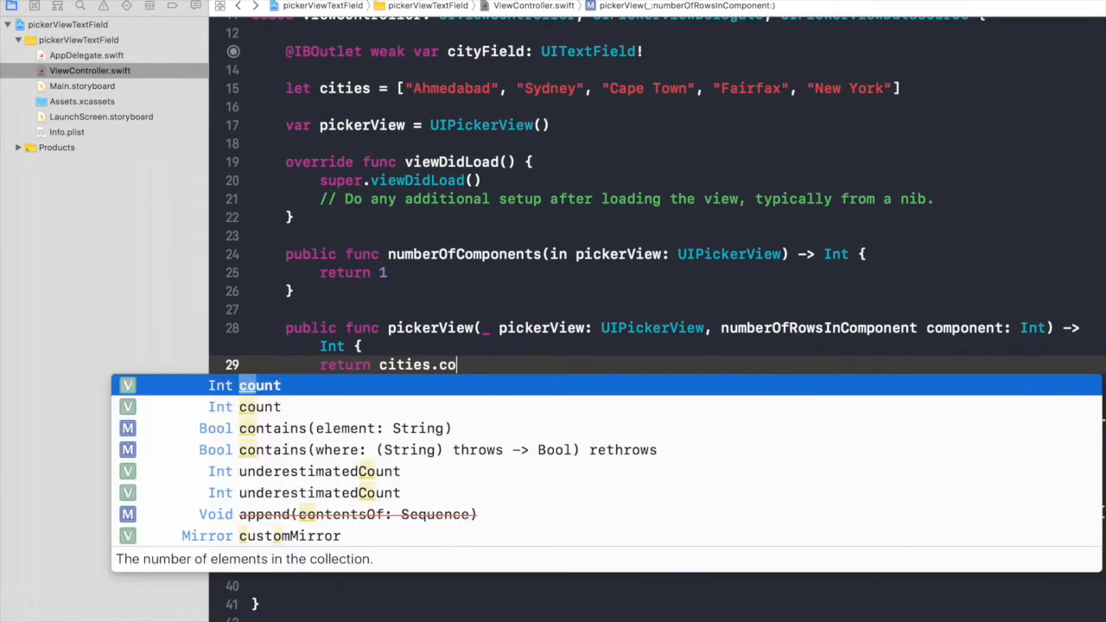
key(Return)
key(Tab)
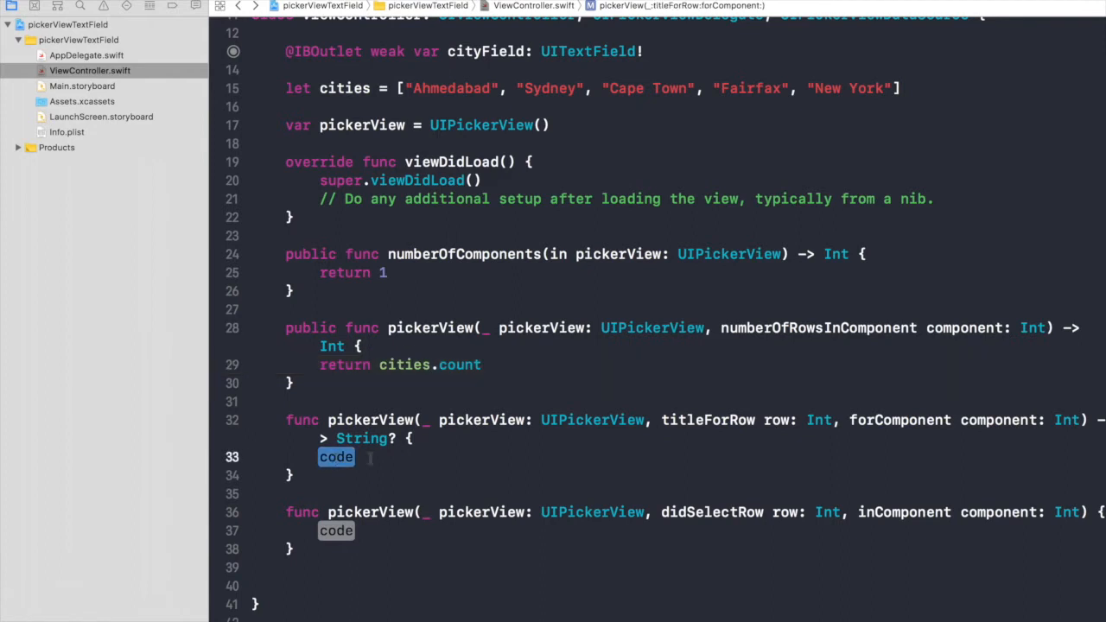
scroll(656, 345, down, 5)
text(ret)
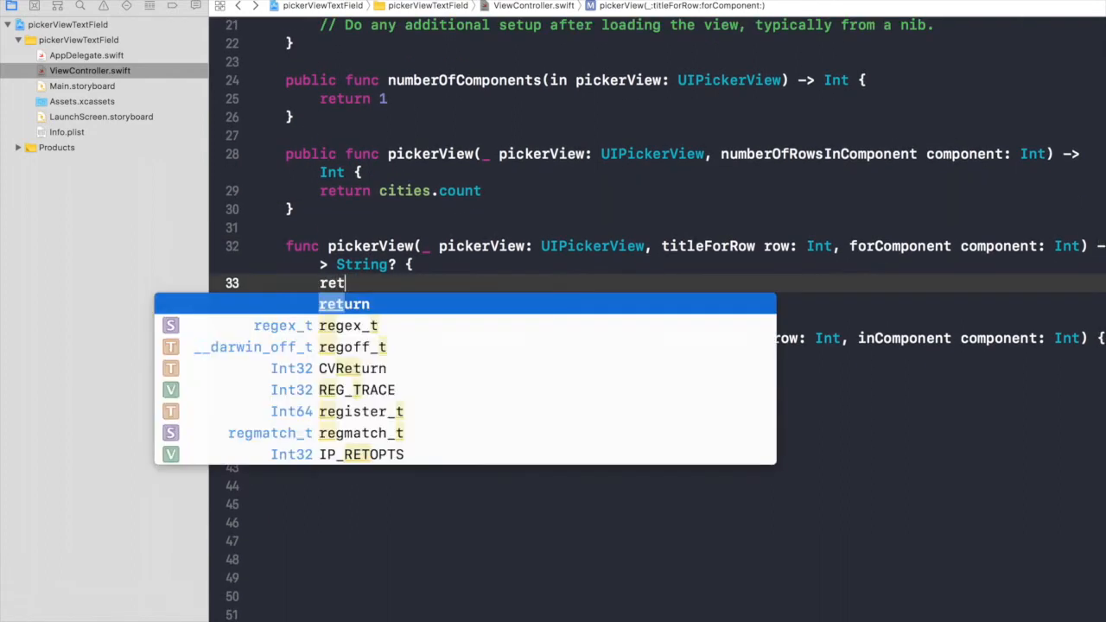
text(urn cities)
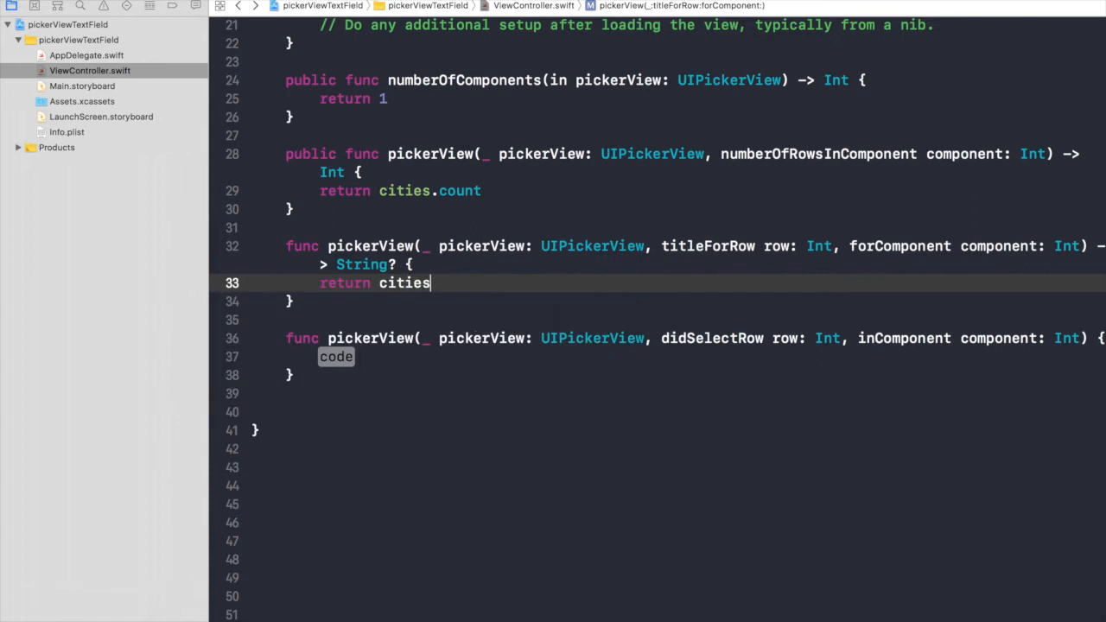
text([ro)
text(w)
drag(667, 255, 415, 264)
scroll(541, 352, up, 10)
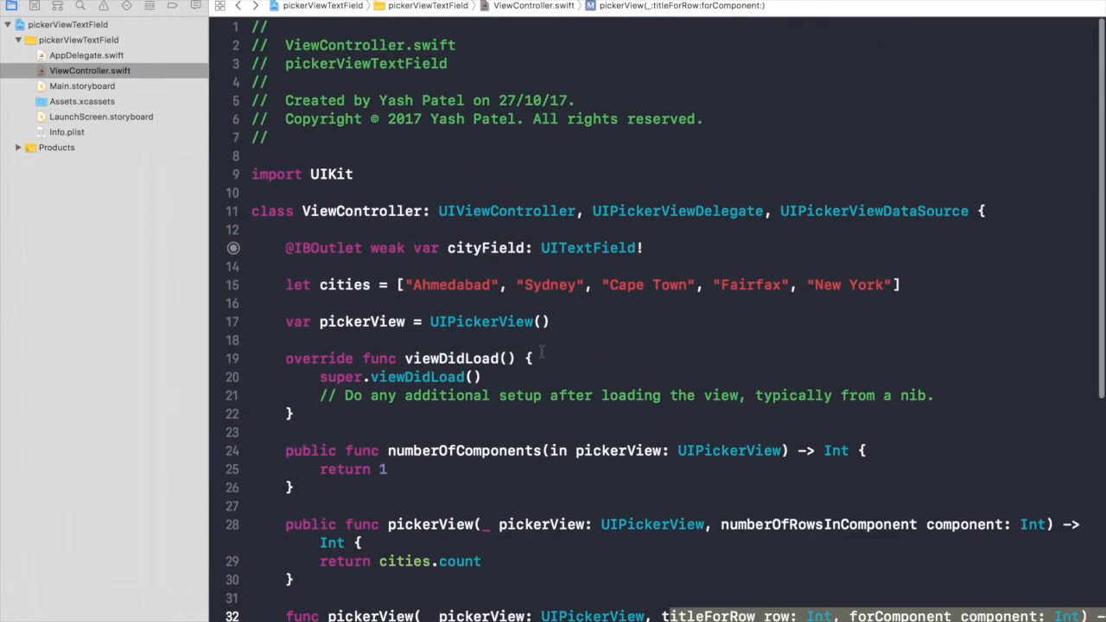
- Replace viewDidLoad's setup comment with cityField.inputView = pickerView
click(930, 395)
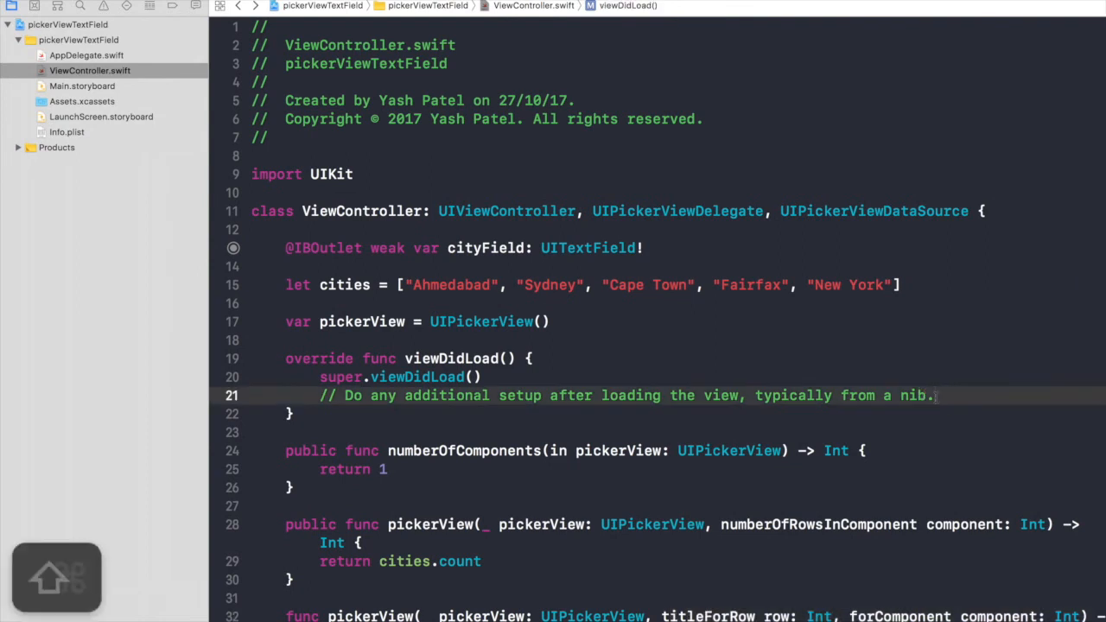
key(super+shift+Left)
key(BackSpace)
key(Return)
key(Return)
key(Up)
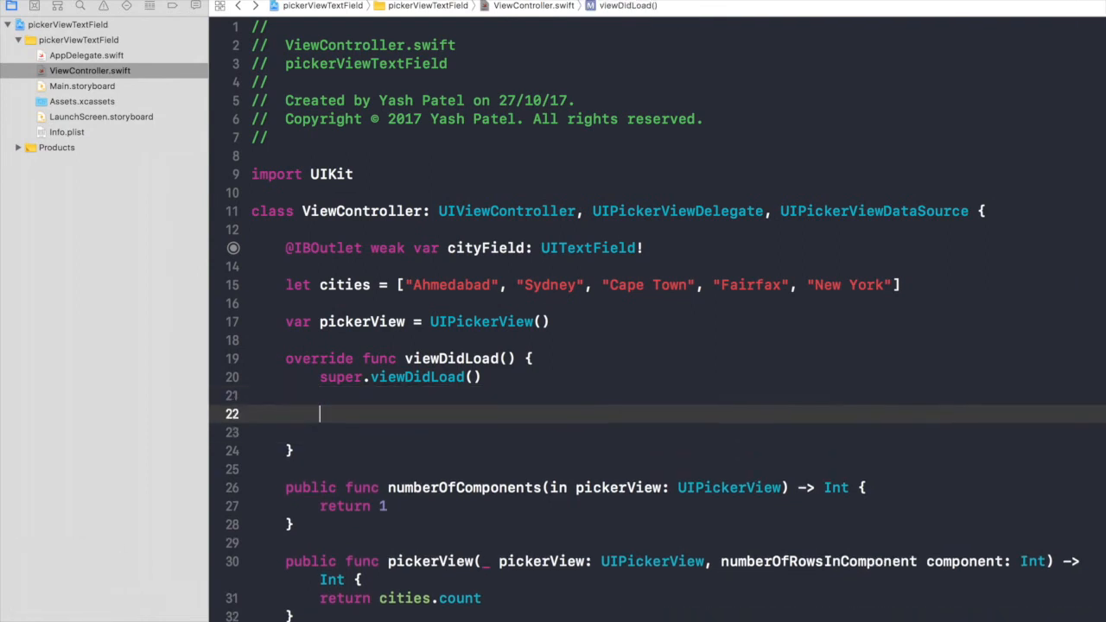
key(Return)
key(Up)
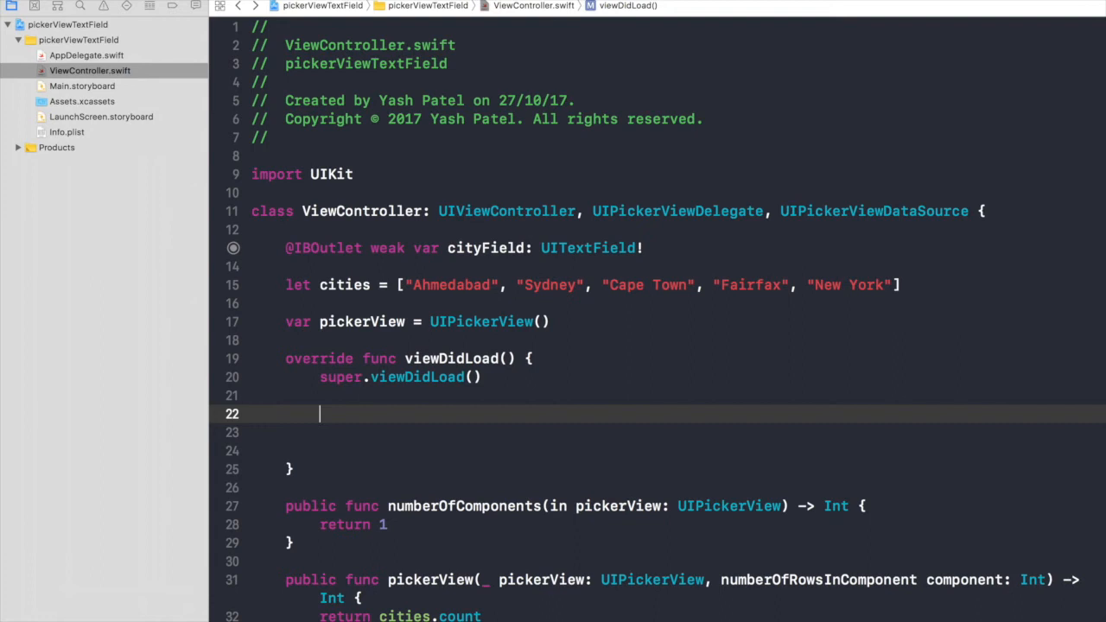
text(cit)
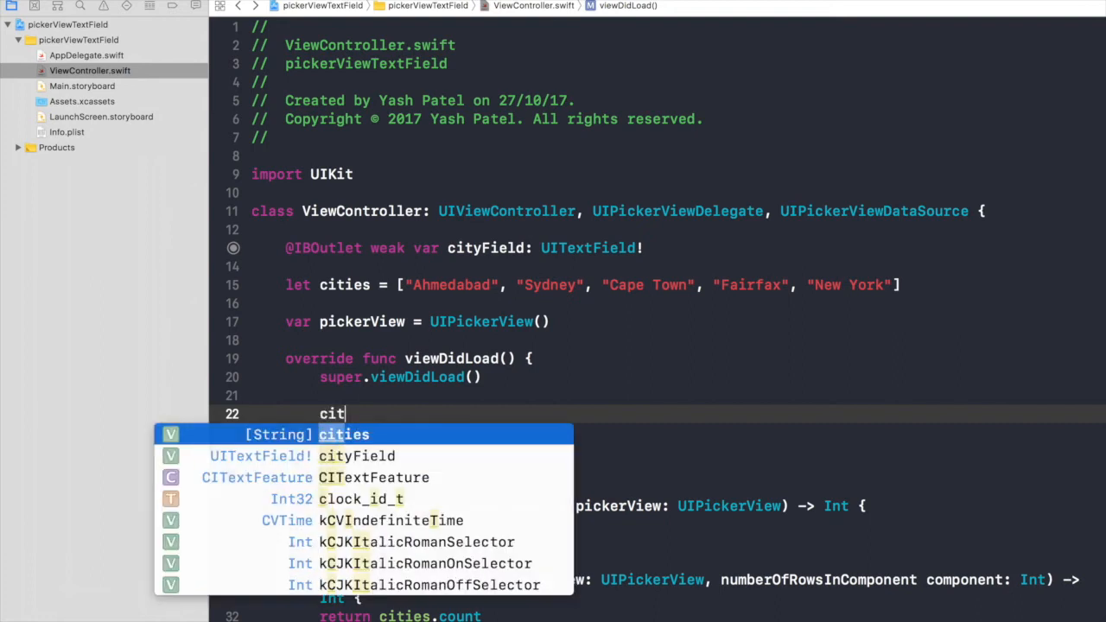
text(i)
key(BackSpace)
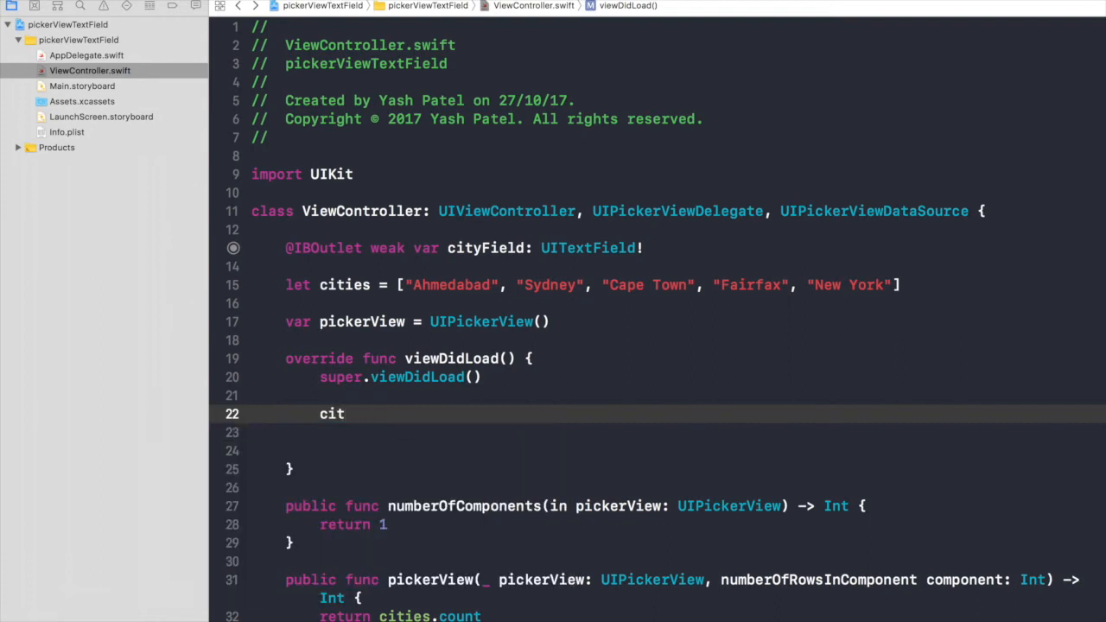
text(y)
key(Return)
key(Return)
text(= pic)
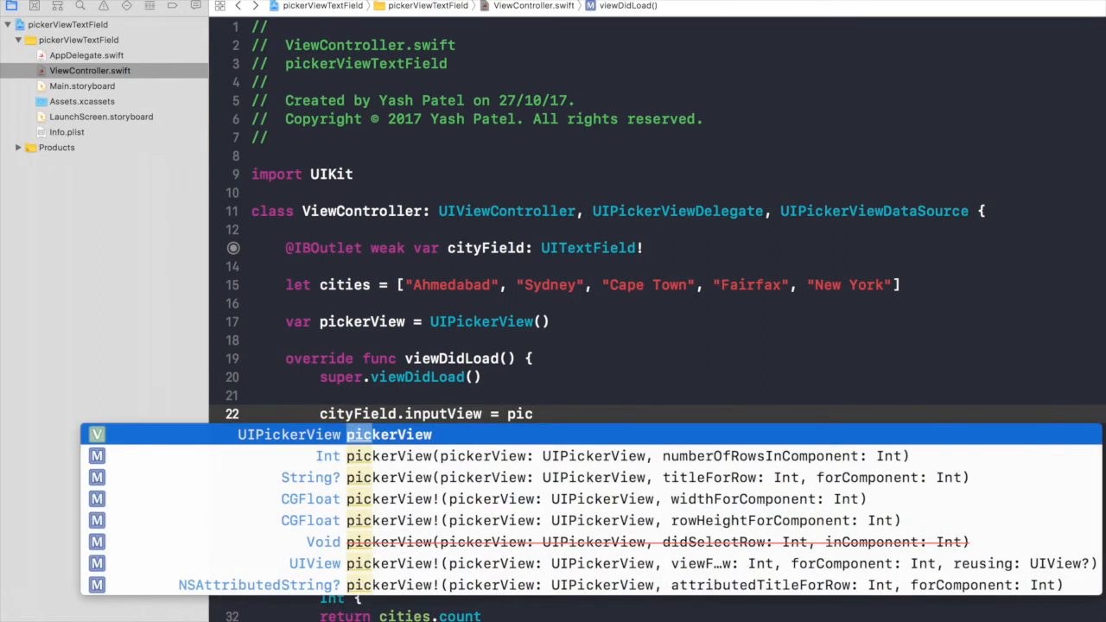
key(Return)
scroll(741, 451, down, 3)
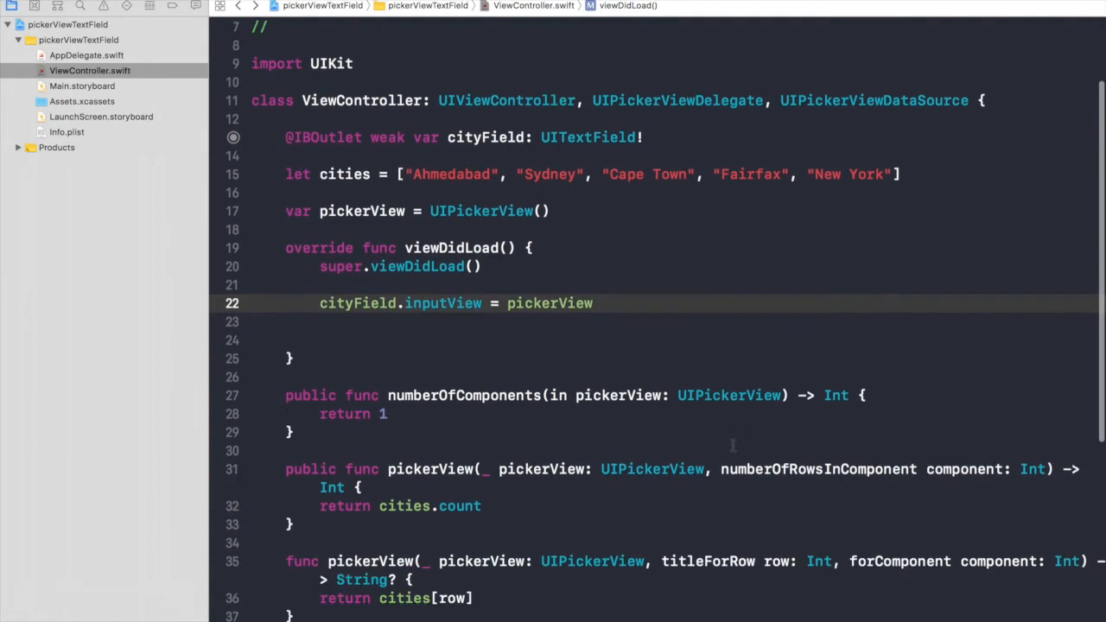
scroll(726, 440, down, 2)
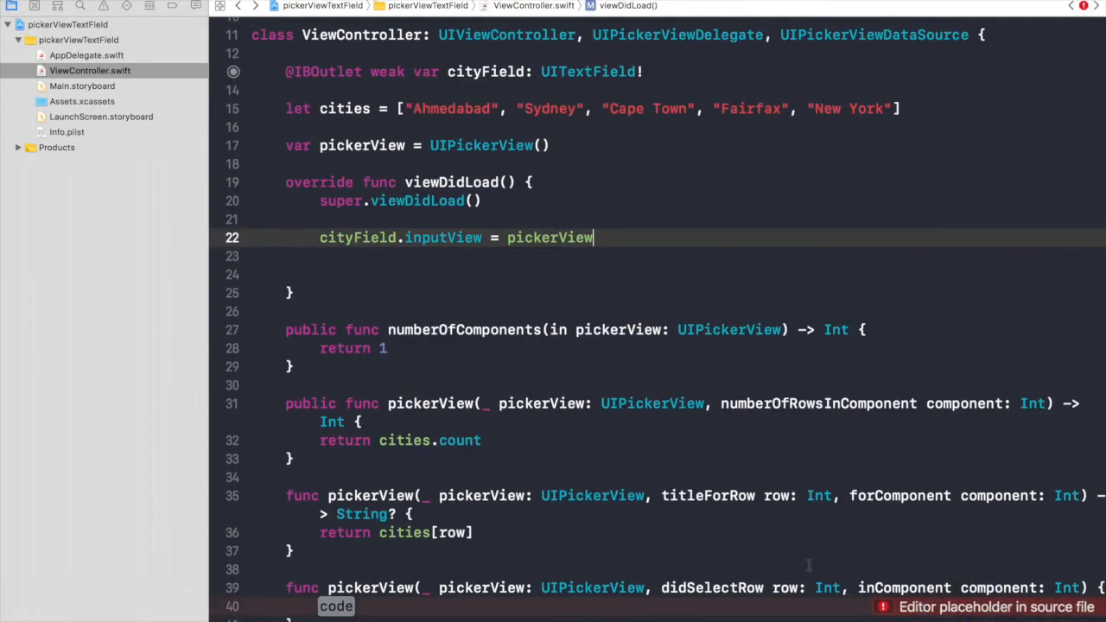
scroll(440, 457, down, 5)
scroll(441, 457, down, 1)
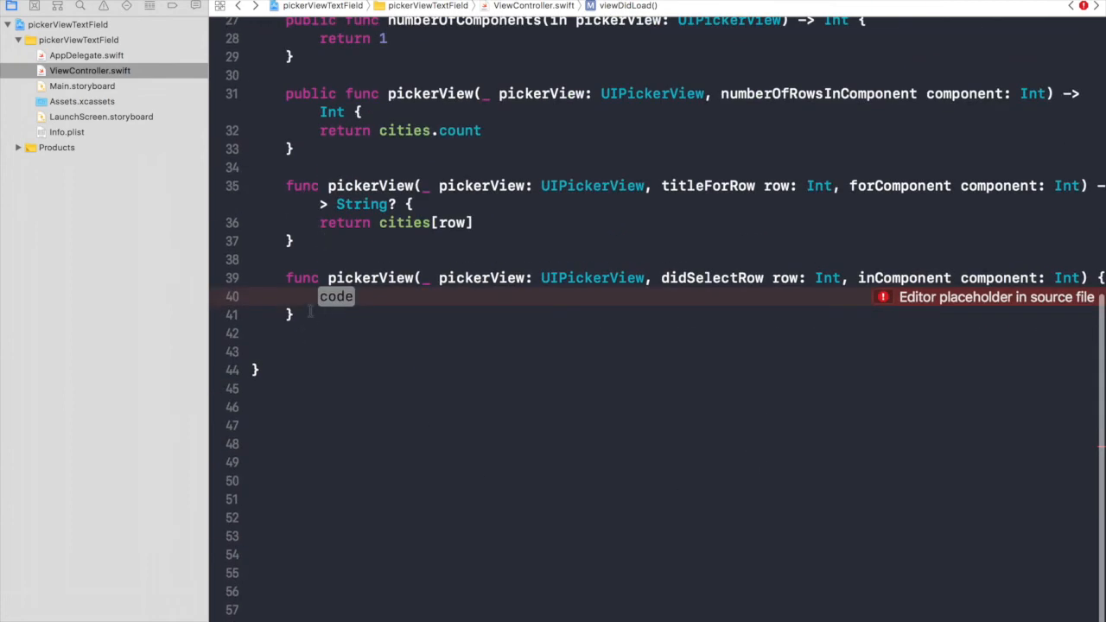
- Remove the code placeholder from the didSelectRow function
click(353, 296)
drag(303, 322, 288, 277)
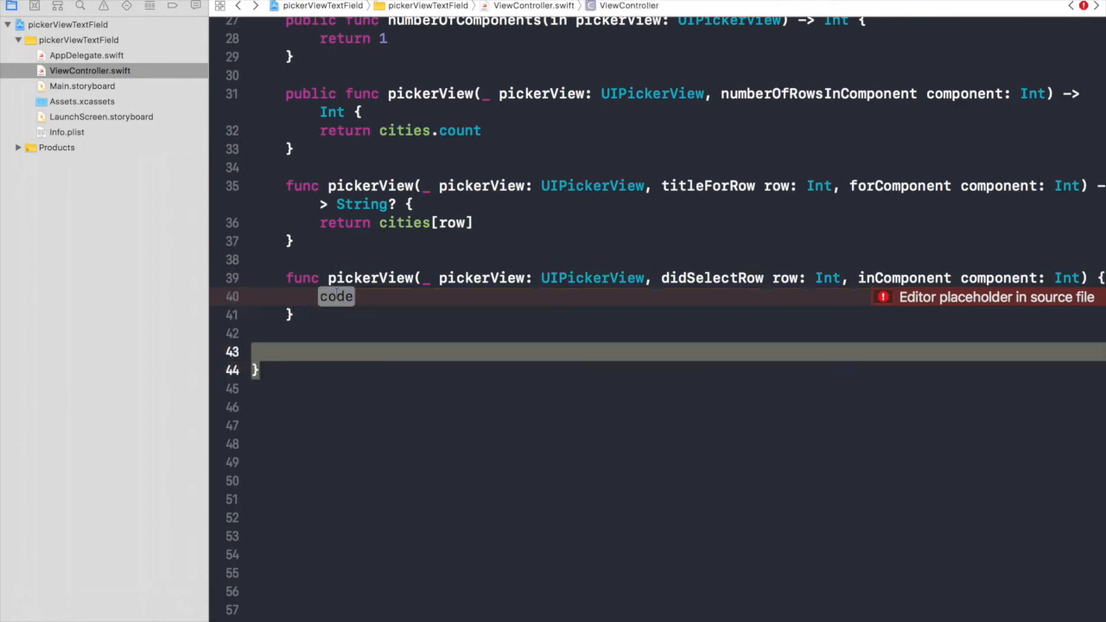
click(335, 296)
key(BackSpace)
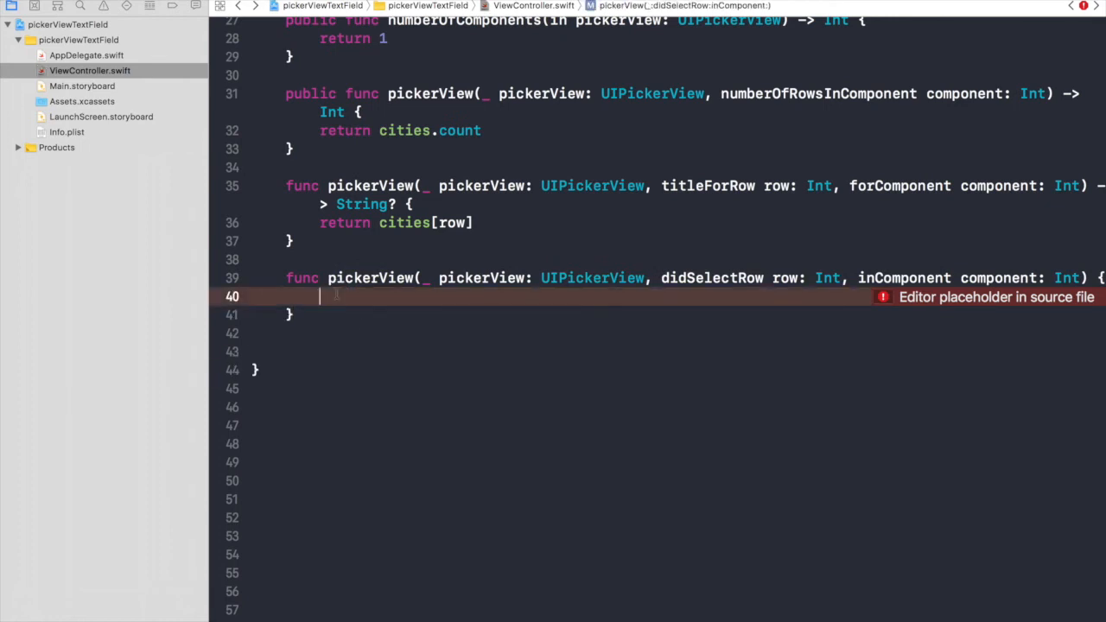
text(// TO)
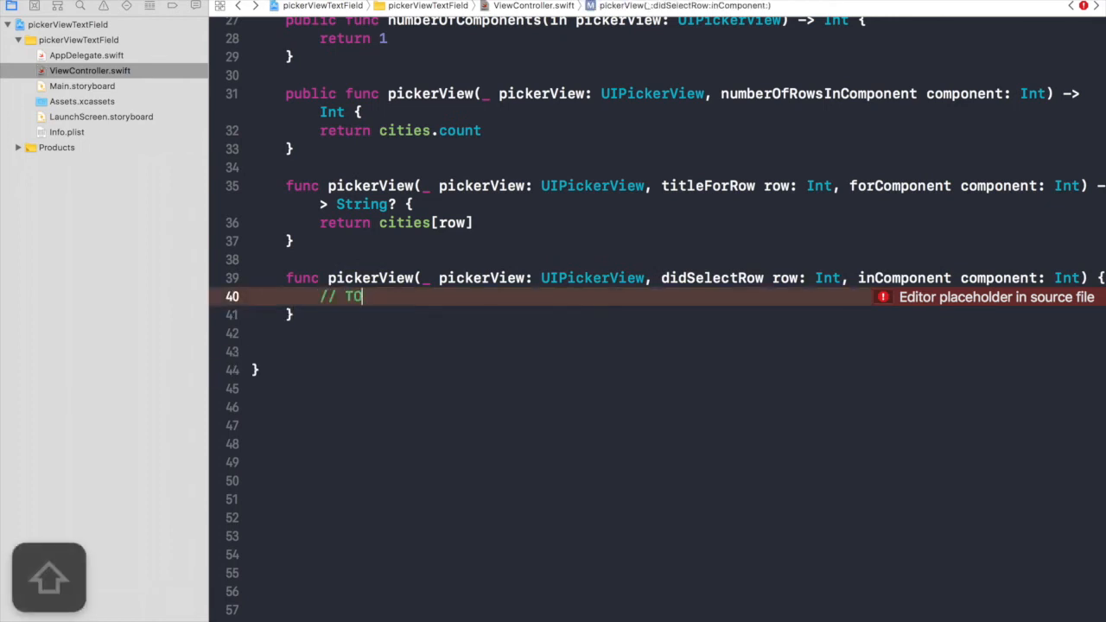
text(DO)
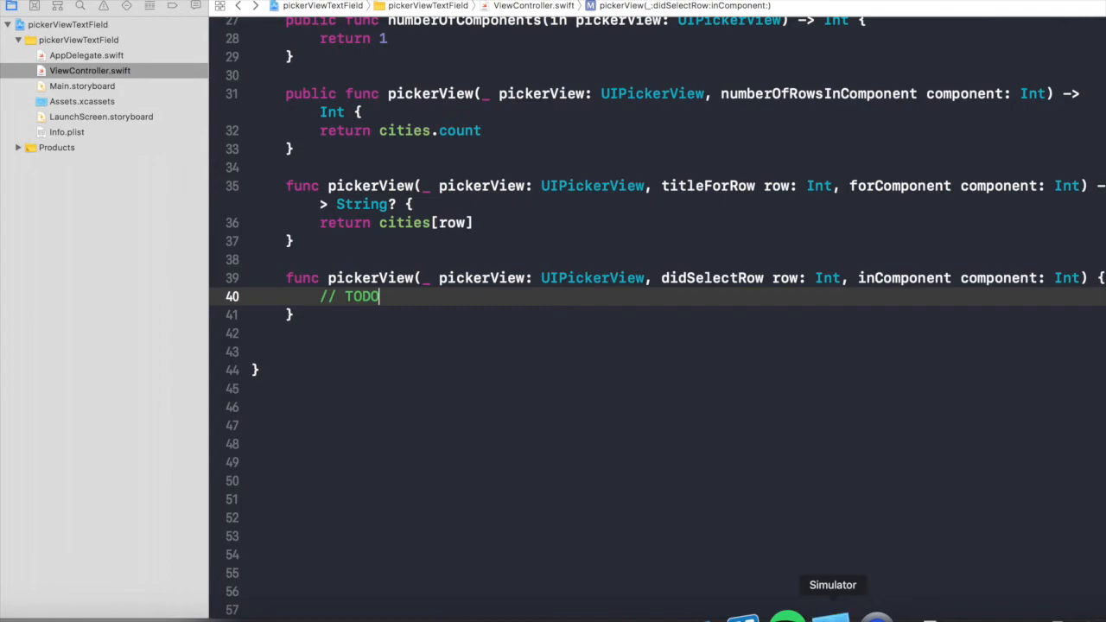
- Check in the Simulator that tapping the city field shows an empty picker, then return to Xcode
click(831, 615)
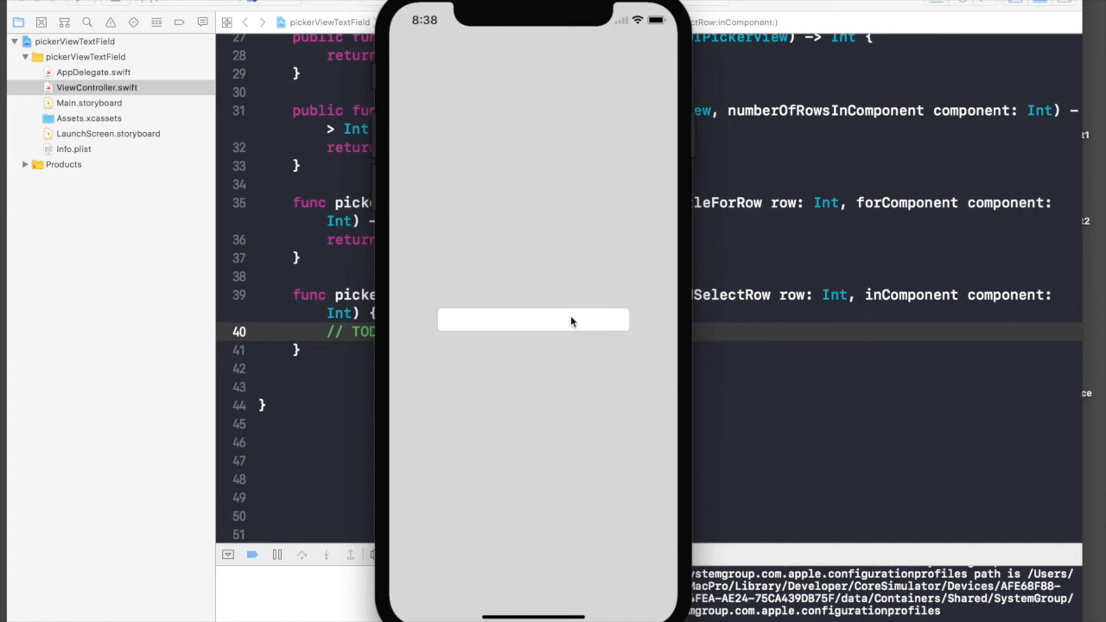
click(571, 319)
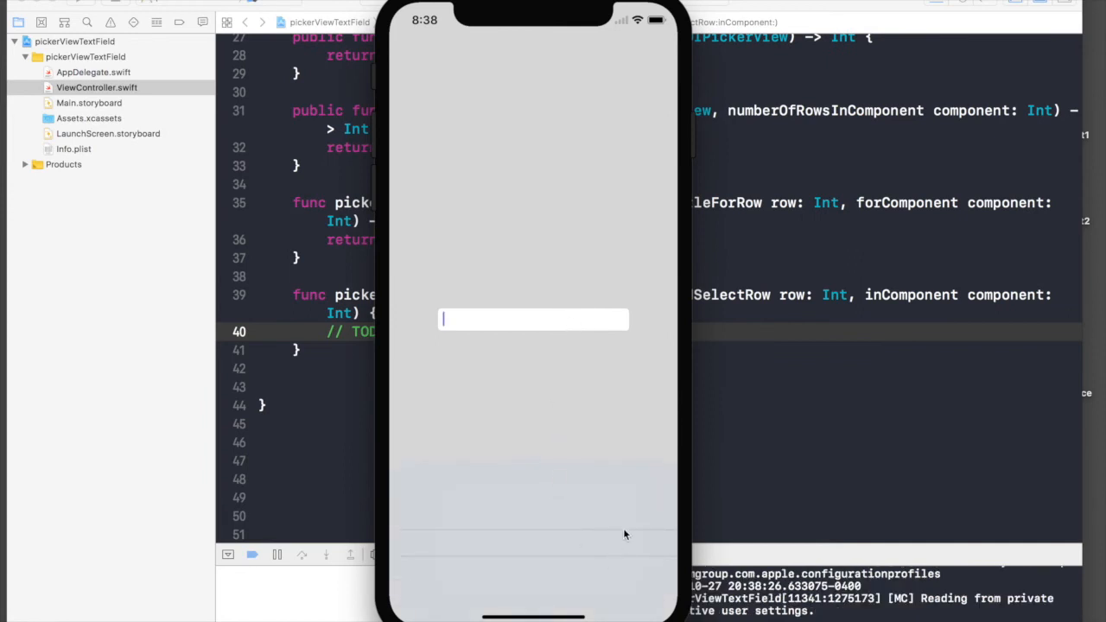
click(806, 477)
scroll(621, 354, up, 4)
scroll(620, 349, up, 2)
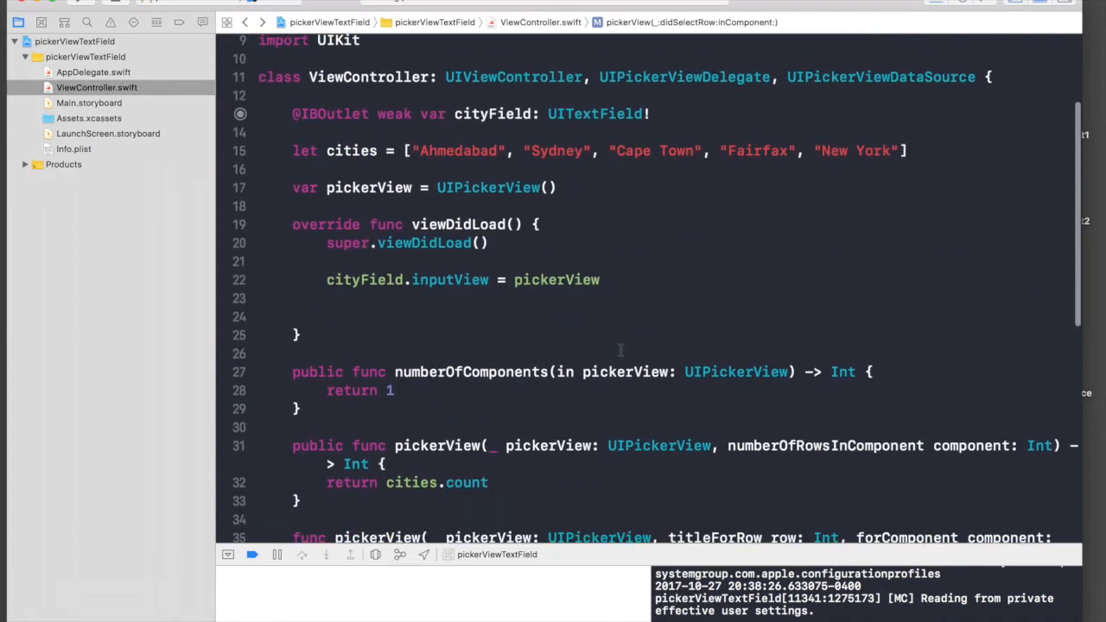
- Set pickerView.delegate and pickerView.dataSource to self in viewDidLoad
click(482, 261)
key(Return)
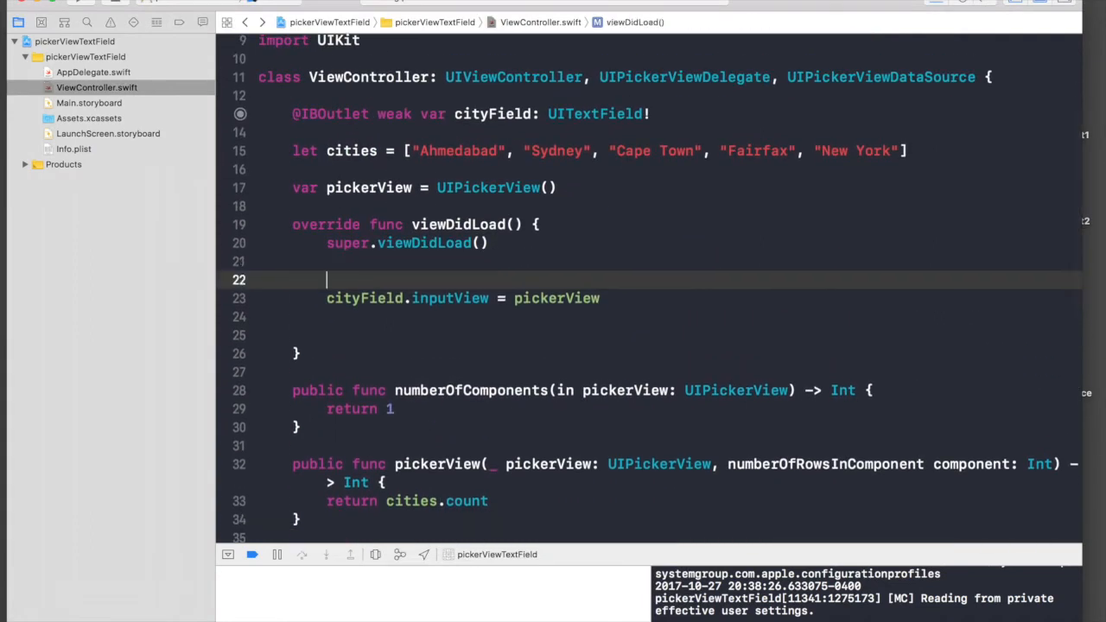
key(Up)
key(Return)
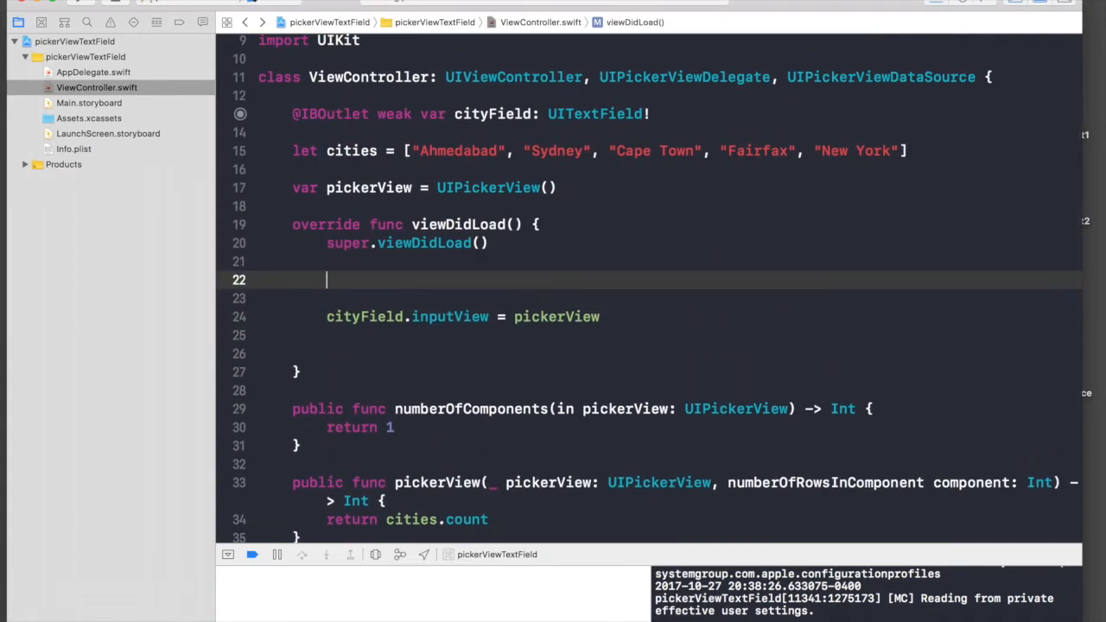
text(pi)
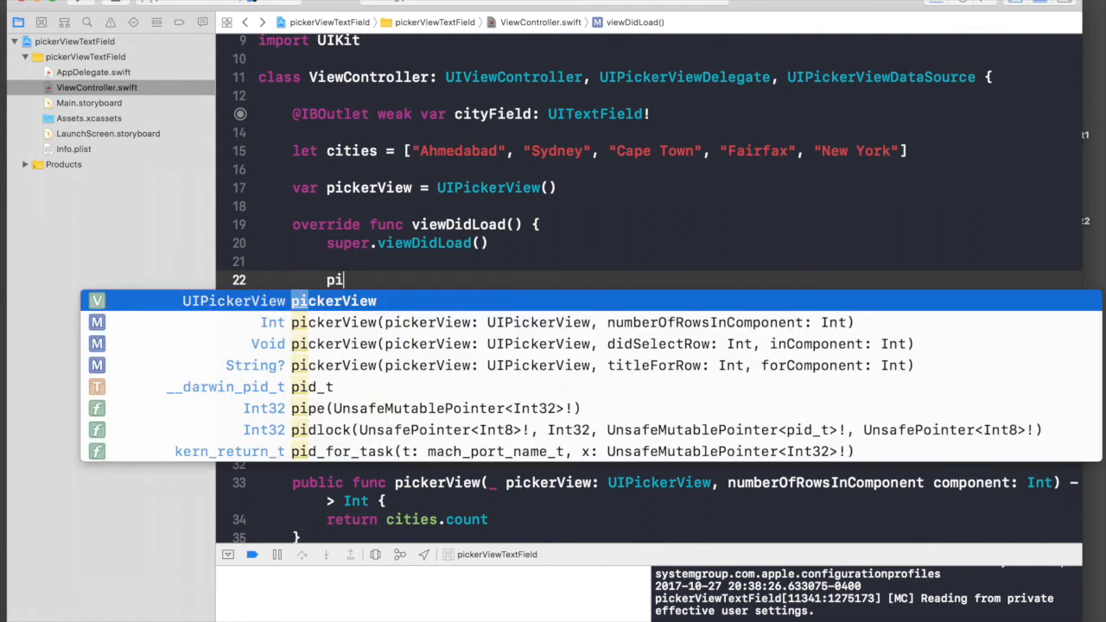
text(ck)
key(Return)
text(.de)
key(Return)
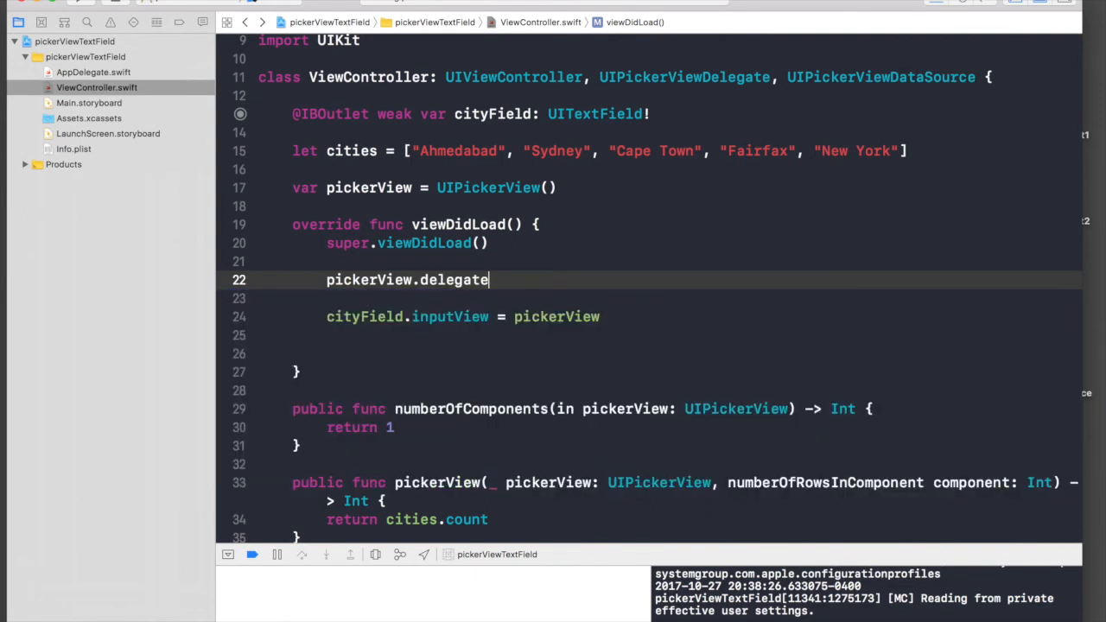
text( = self)
key(Return)
key(Return)
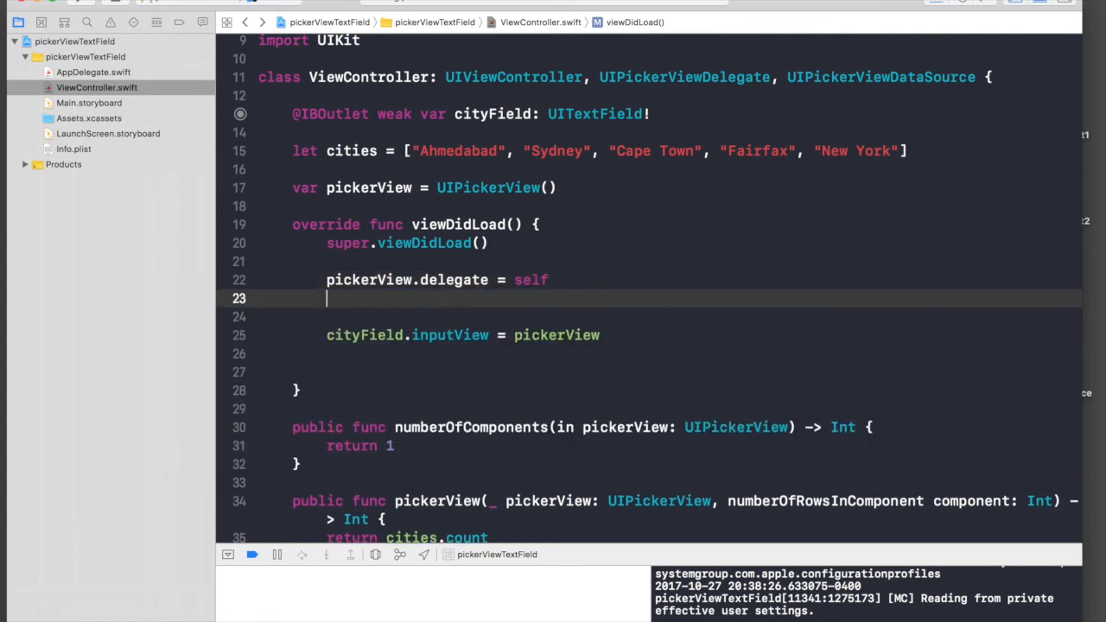
text(pick)
key(Return)
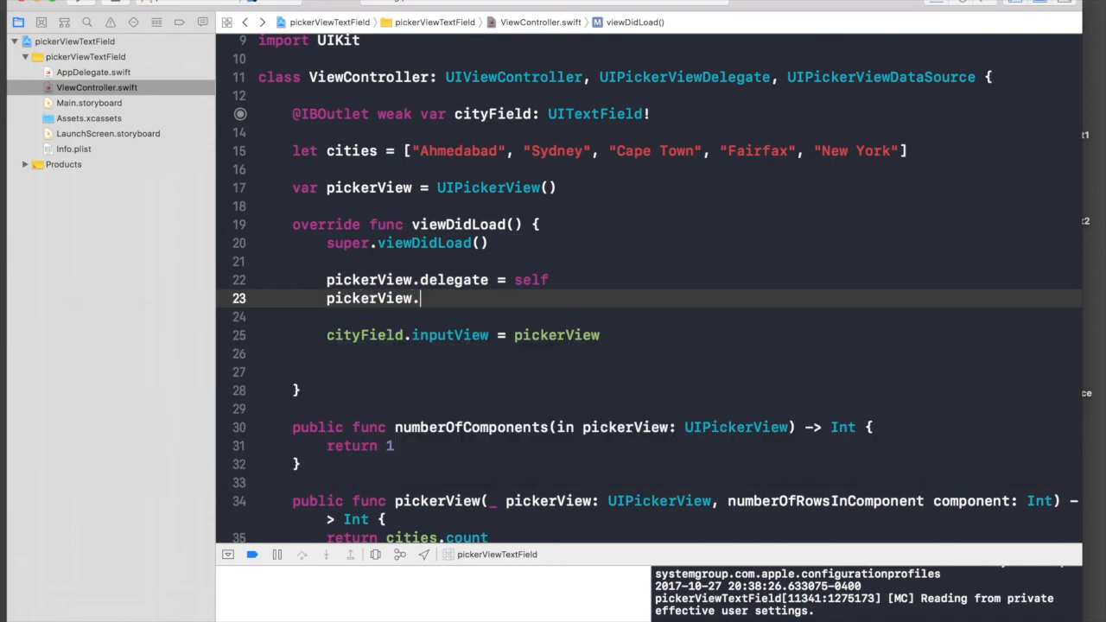
text(da)
key(Return)
text(= )
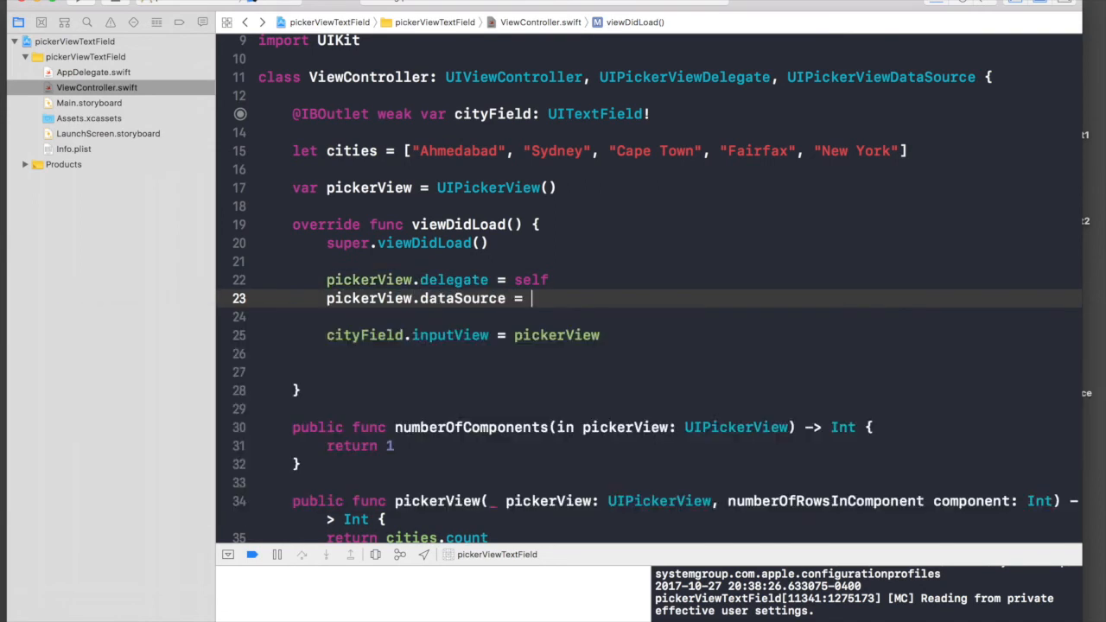
text(sel)
key(Return)
- Centre cityField's text, give it placeholder "Select City", and build and run
click(619, 337)
key(Return)
text(cit)
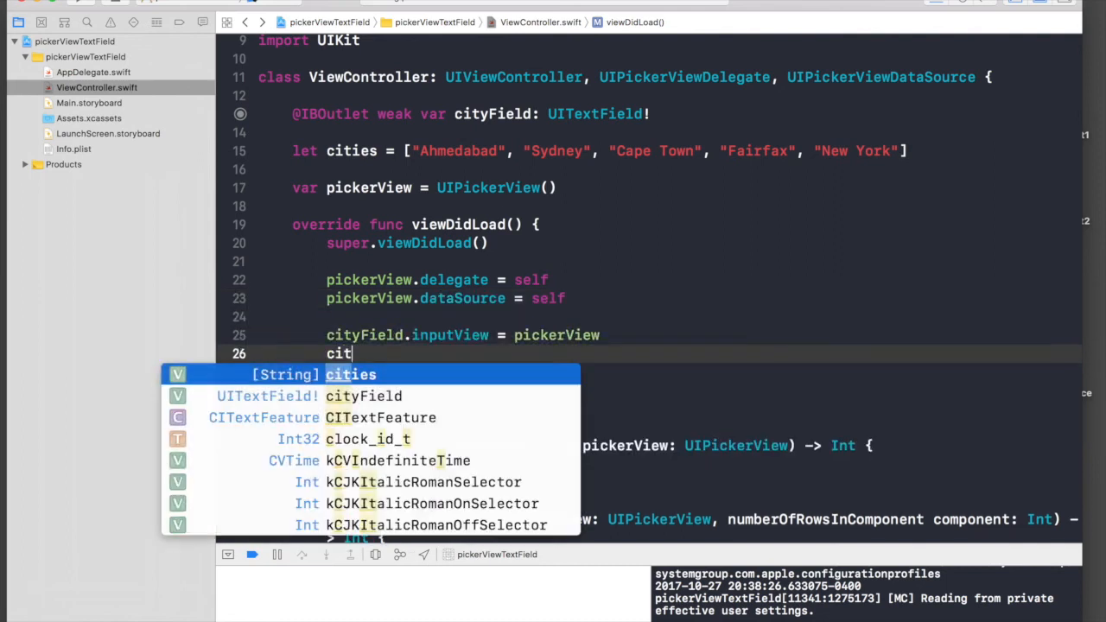
key(Down)
key(Return)
text(.)
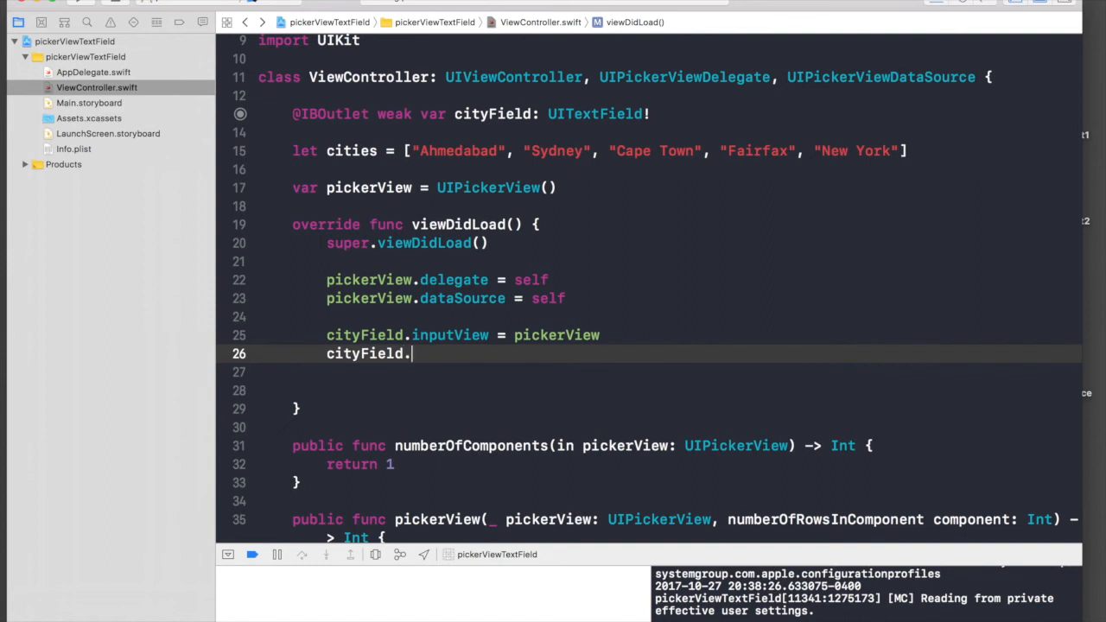
text(all)
key(BackSpace)
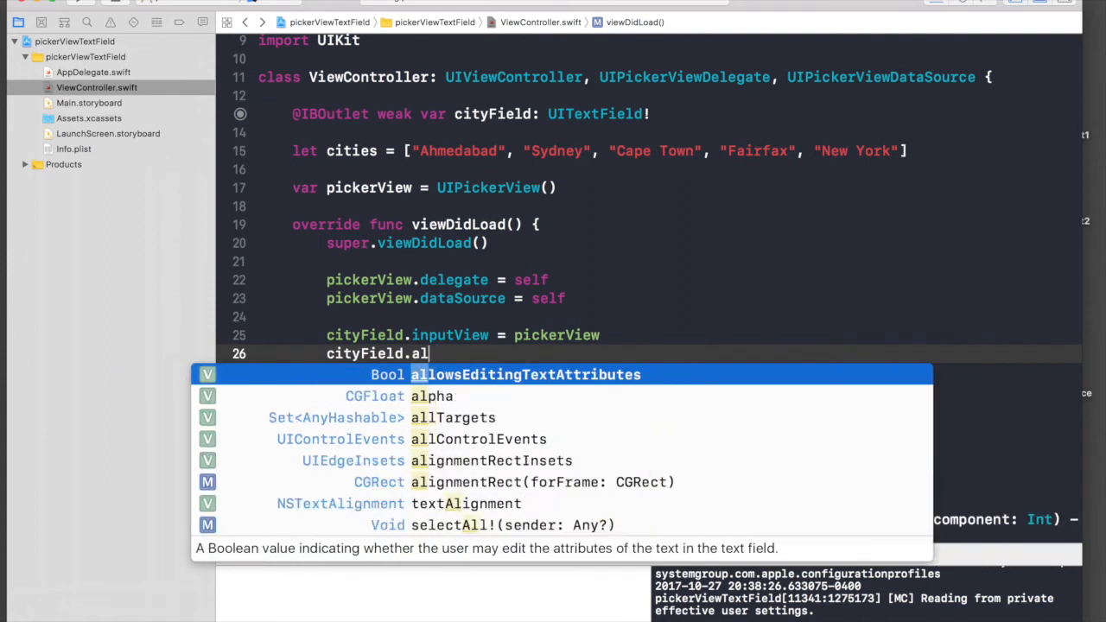
text(\)
key(BackSpace)
text(ig)
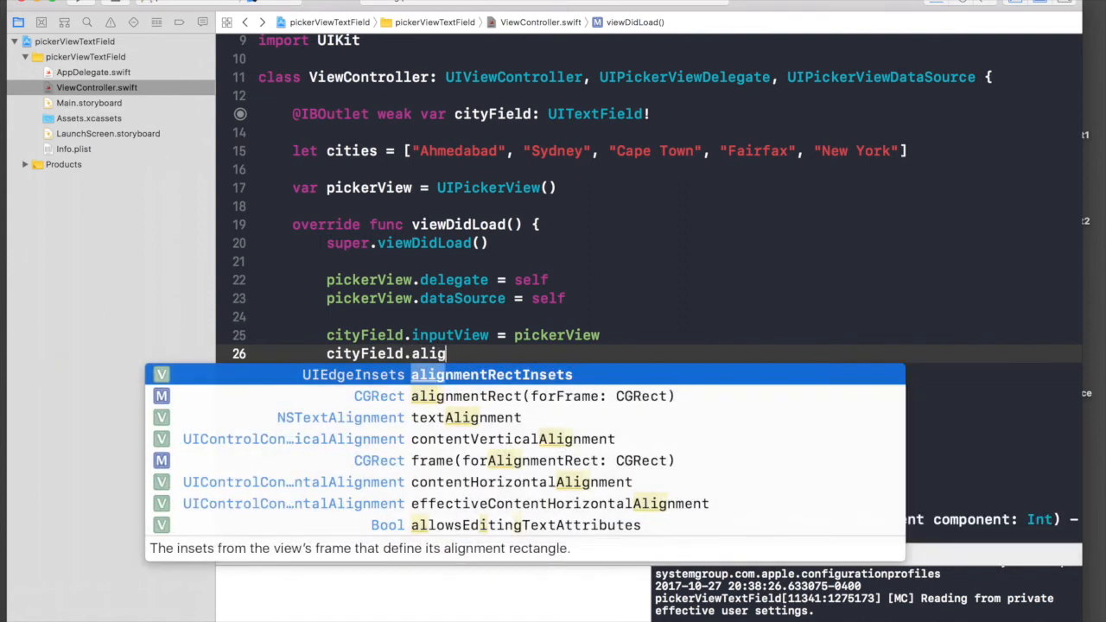
key(Down)
key(Down)
key(Return)
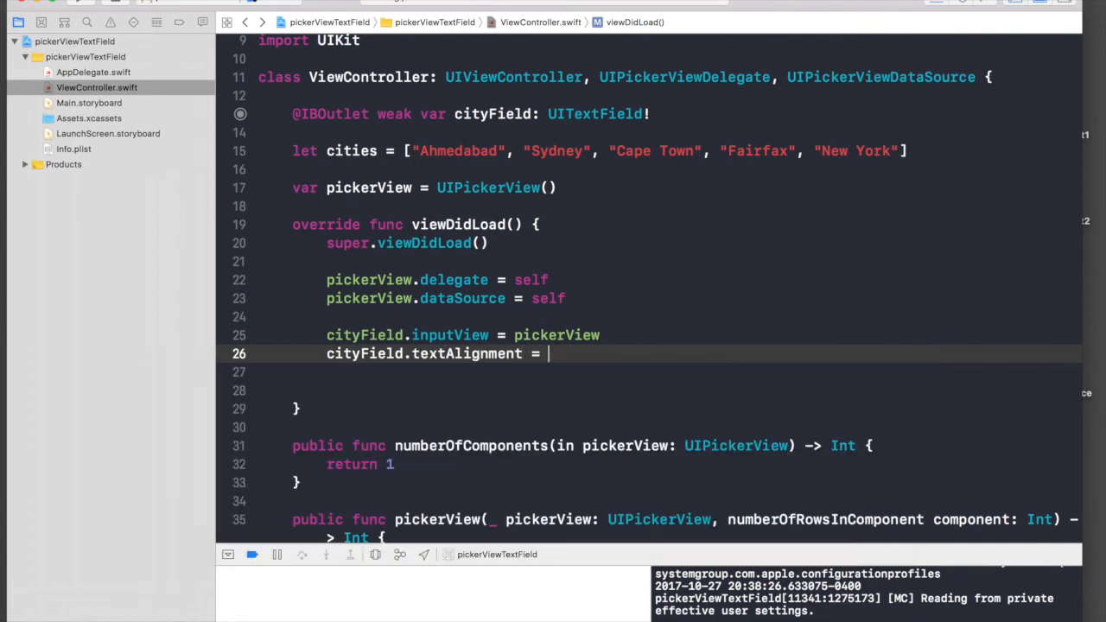
key(Return)
text(.center)
key(Return)
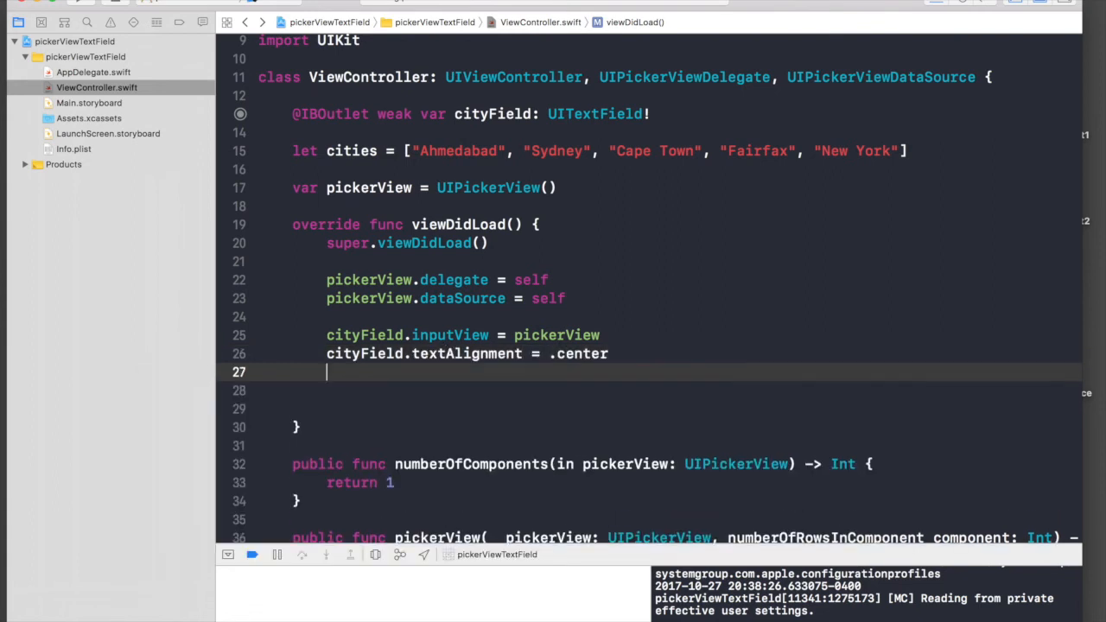
text(city)
key(Return)
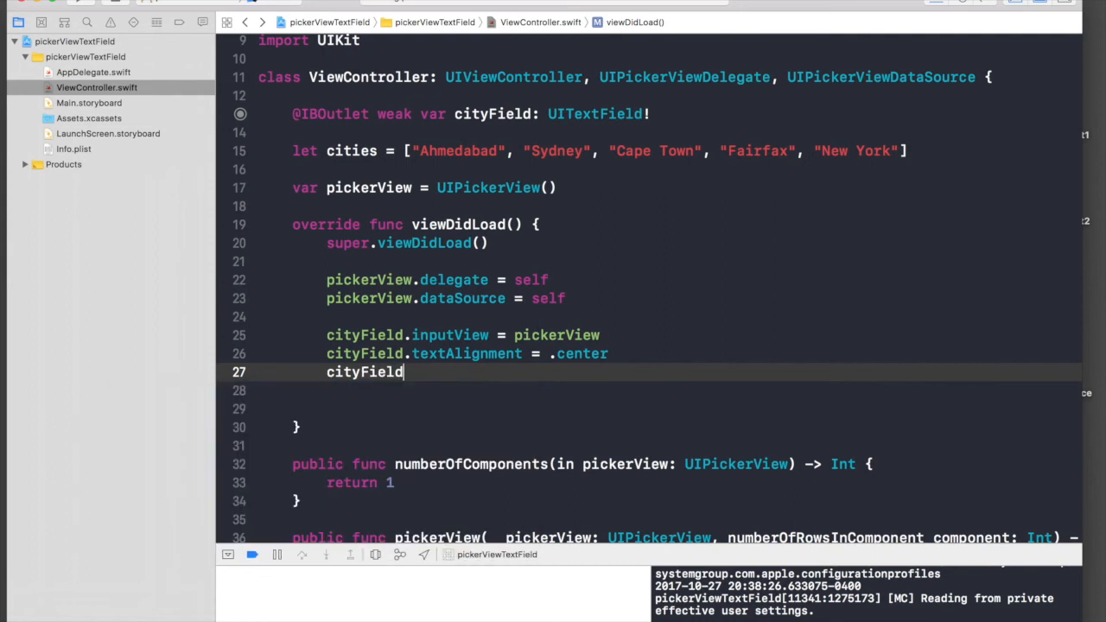
text(.pla)
key(Return)
text(=)
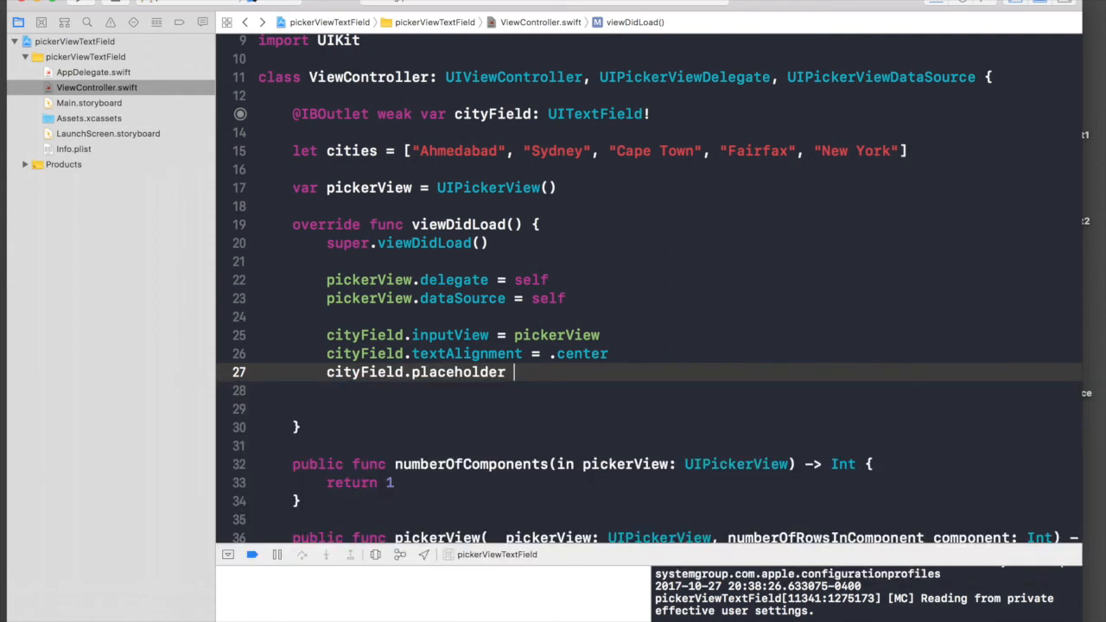
text( "Se)
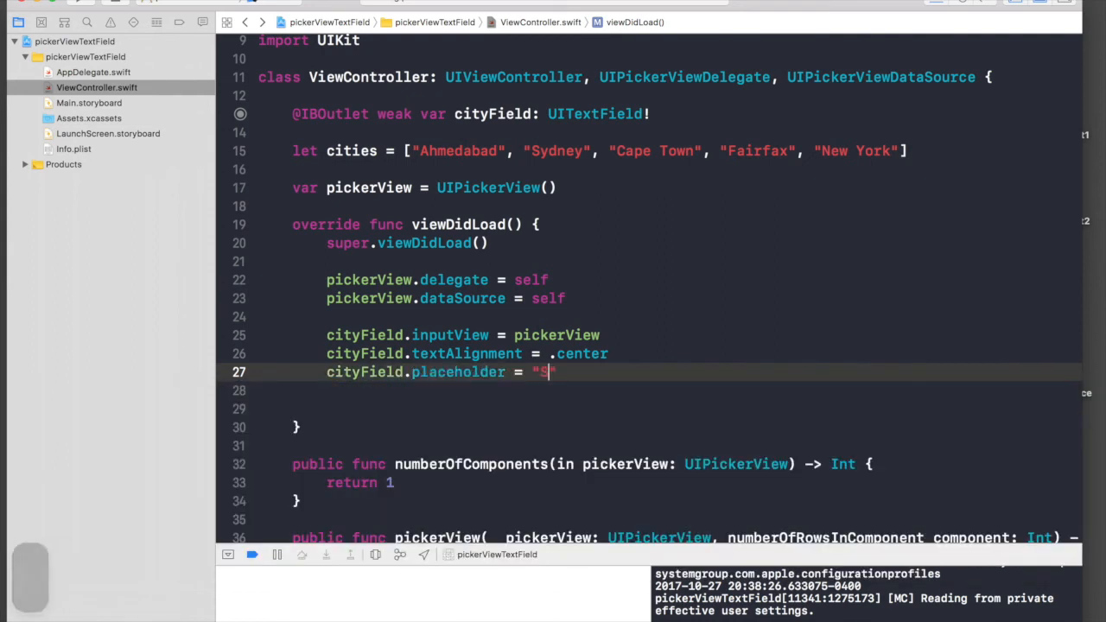
text(lect City)
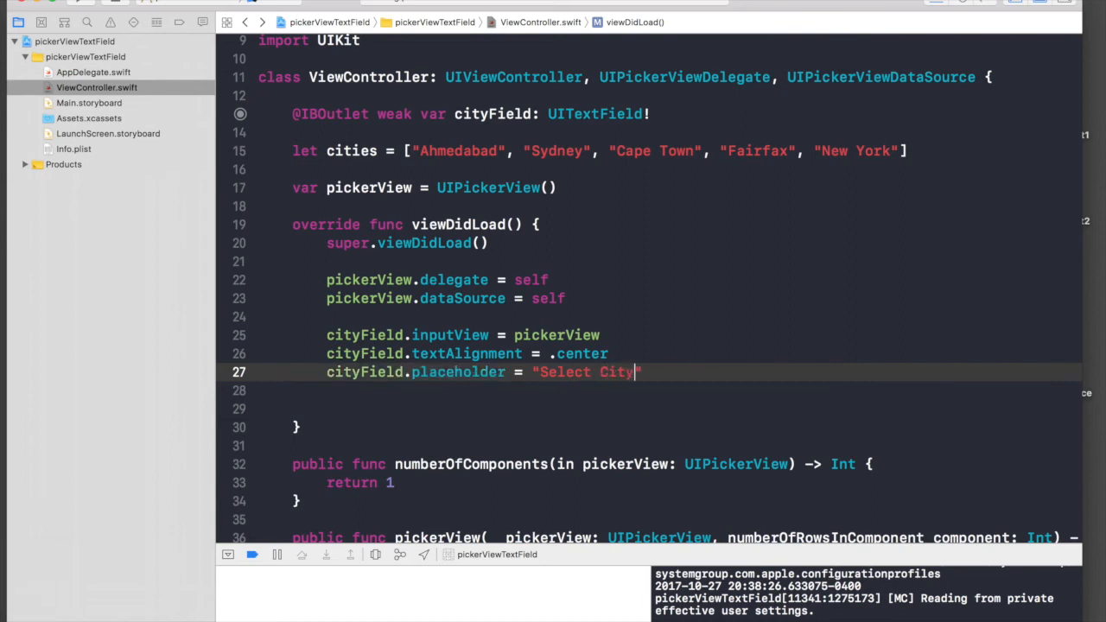
key(Right)
key(super+r)
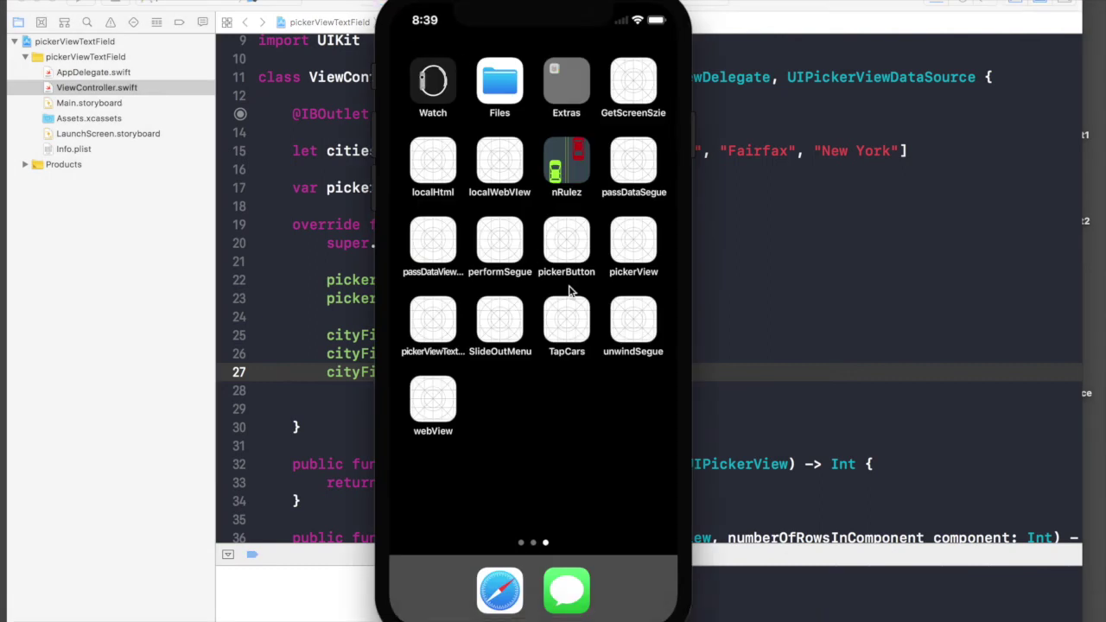
- In the Simulator, tap the Select City field and scroll the picker through the cities to New York
drag(568, 291, 605, 277)
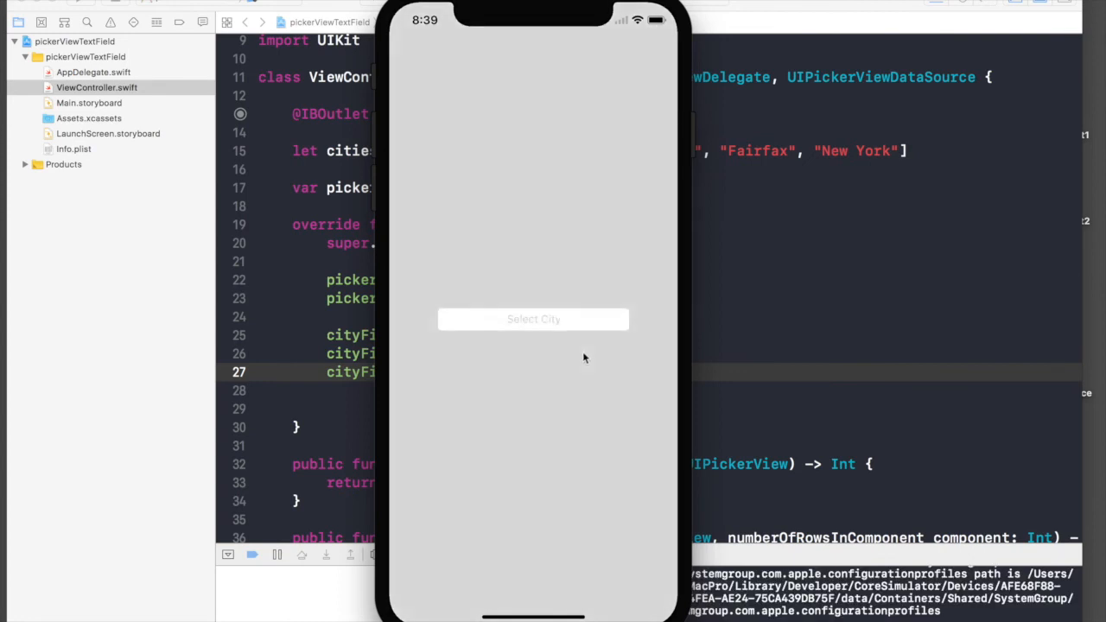
click(553, 321)
drag(558, 501, 553, 382)
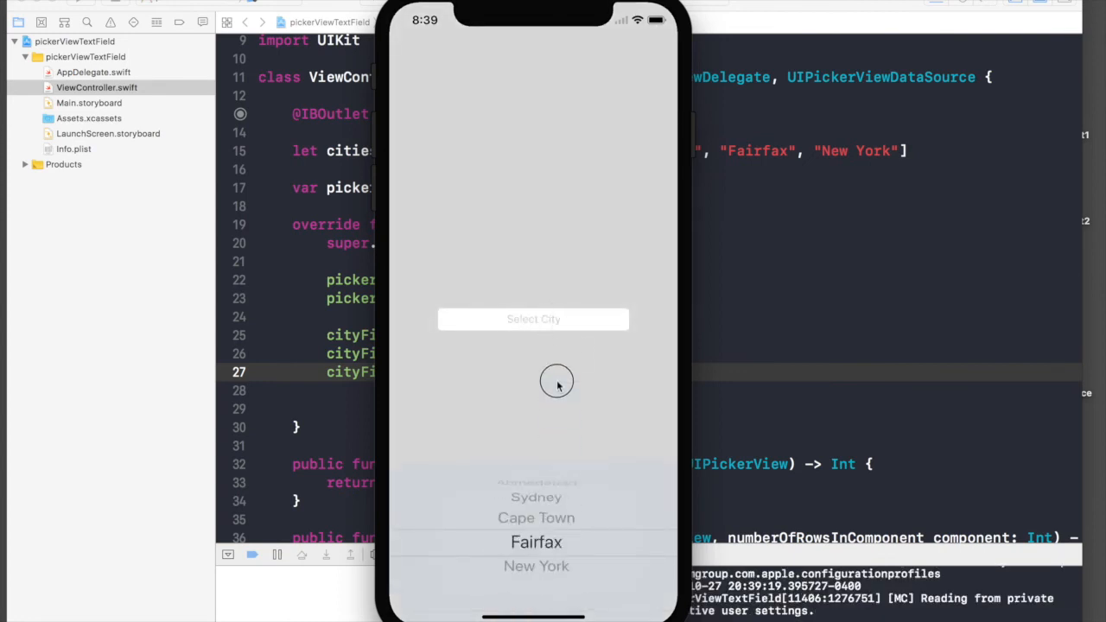
drag(573, 504, 600, 298)
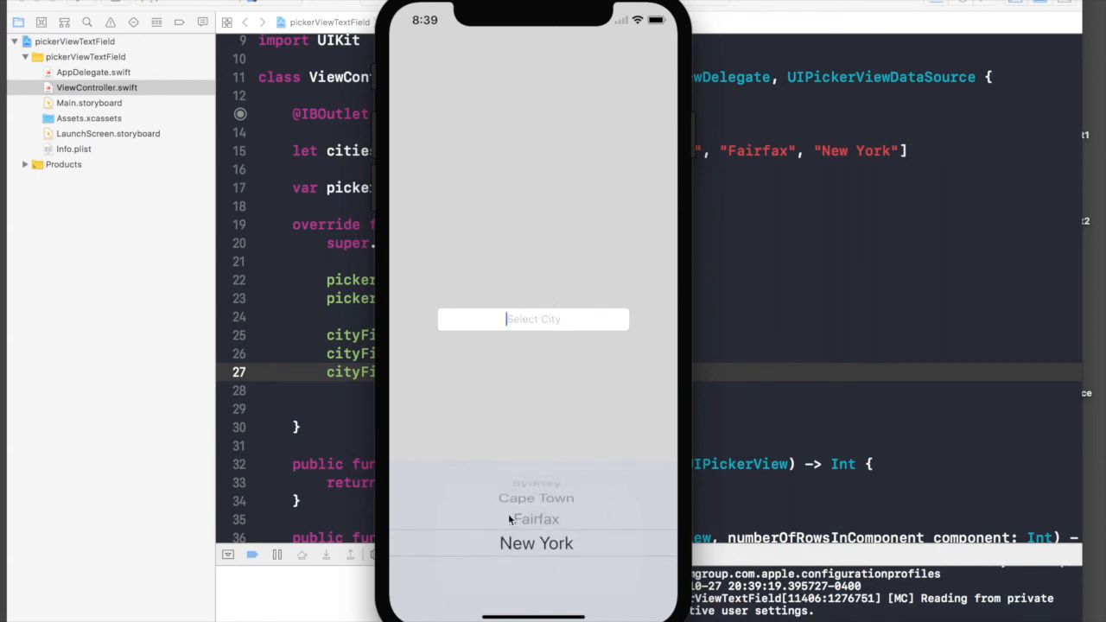
- Remove the // TODO comment in didSelectRow, leaving blank lines for the new code
click(809, 432)
scroll(808, 432, down, 5)
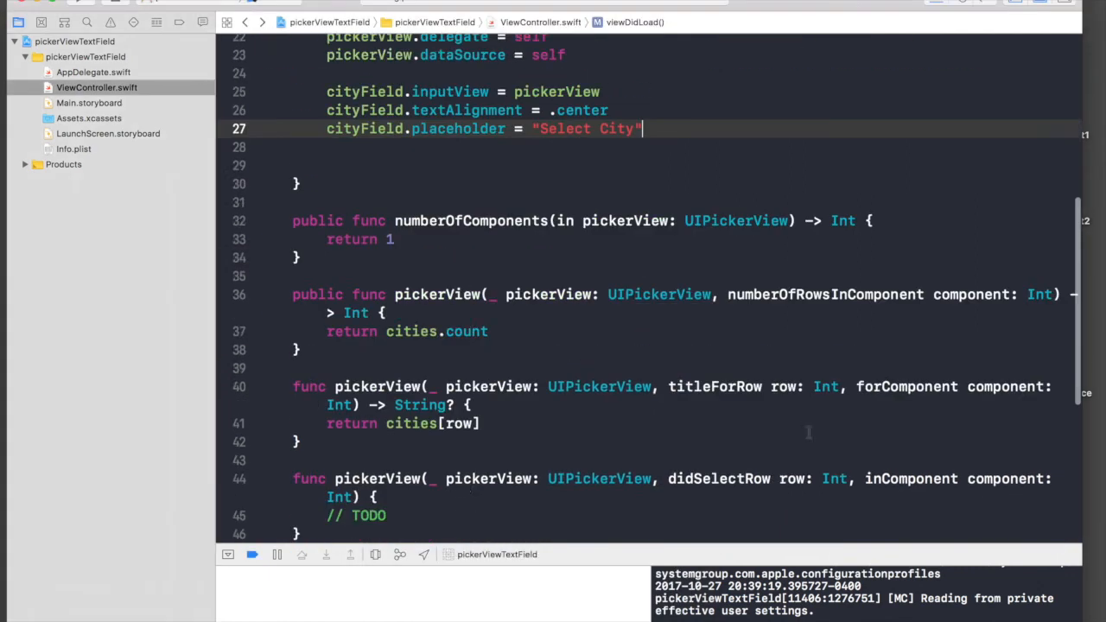
scroll(808, 432, down, 6)
click(398, 183)
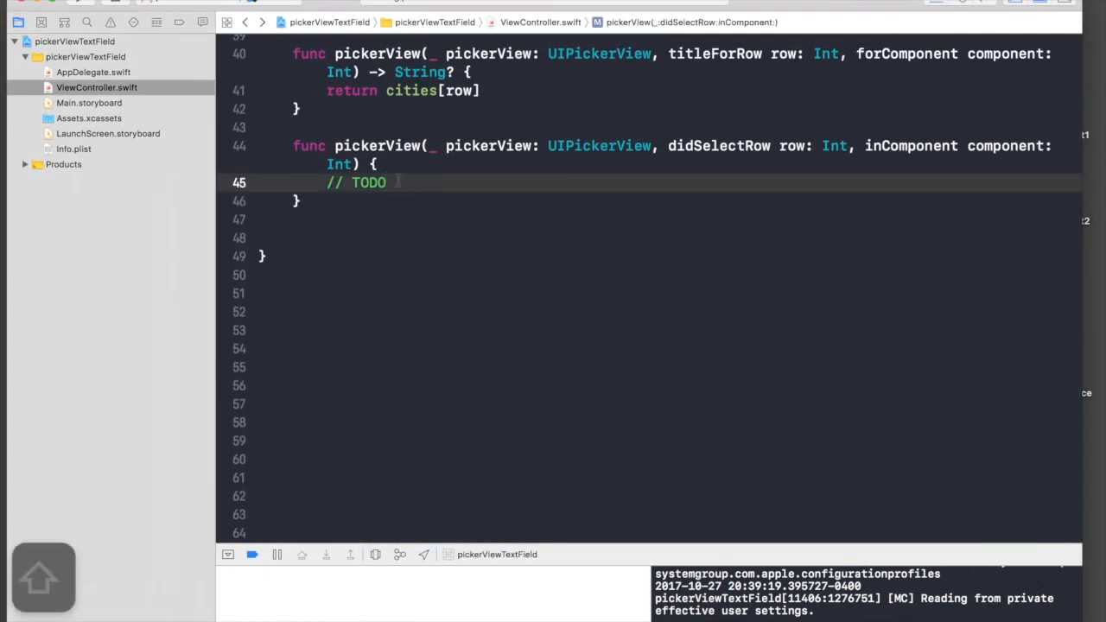
key(super+shift+Left)
key(BackSpace)
key(Return)
key(Up)
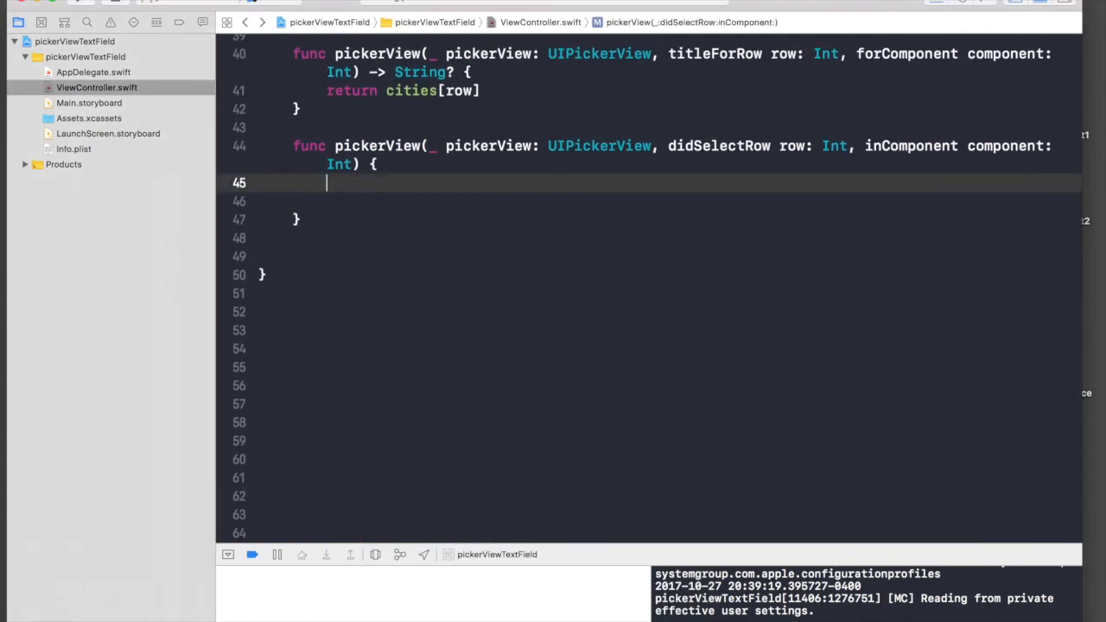
key(Return)
text(city)
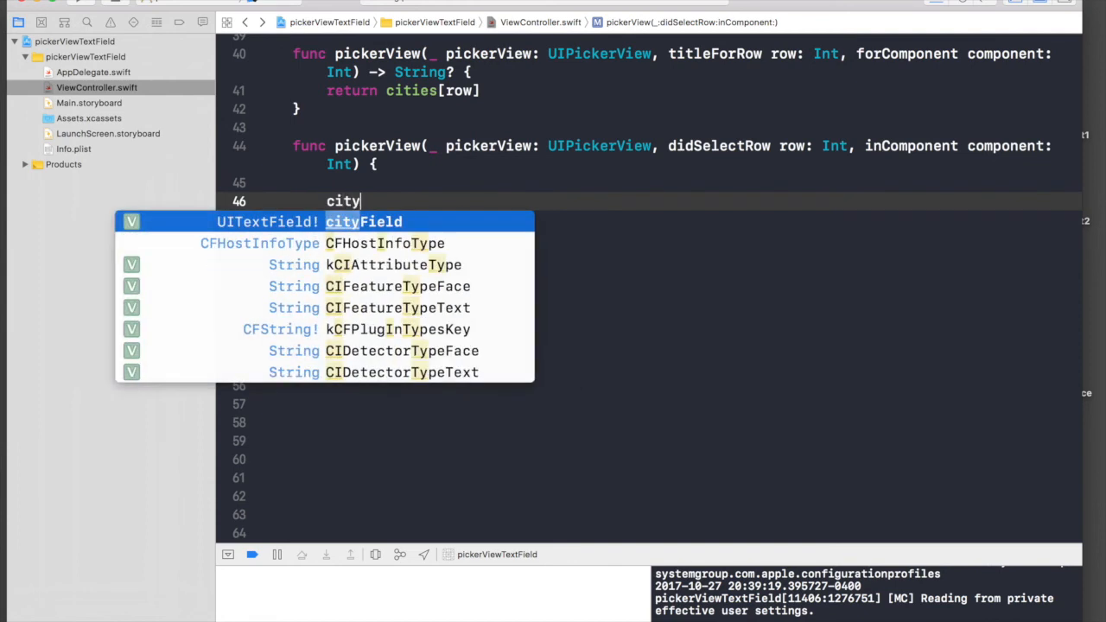
- Add cityField.text = cities[row] so the chosen city fills the field
key(Return)
text(.te)
key(Return)
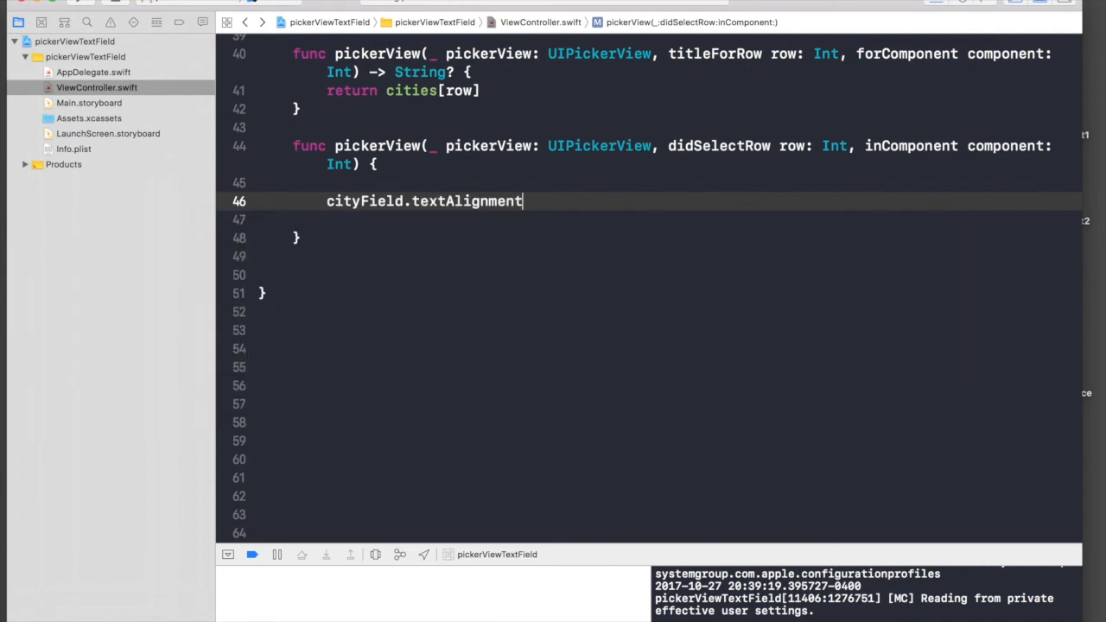
key(BackSpace)
key(BackSpace)
key(BackSpace)
key(BackSpace)
key(BackSpace)
key(BackSpace)
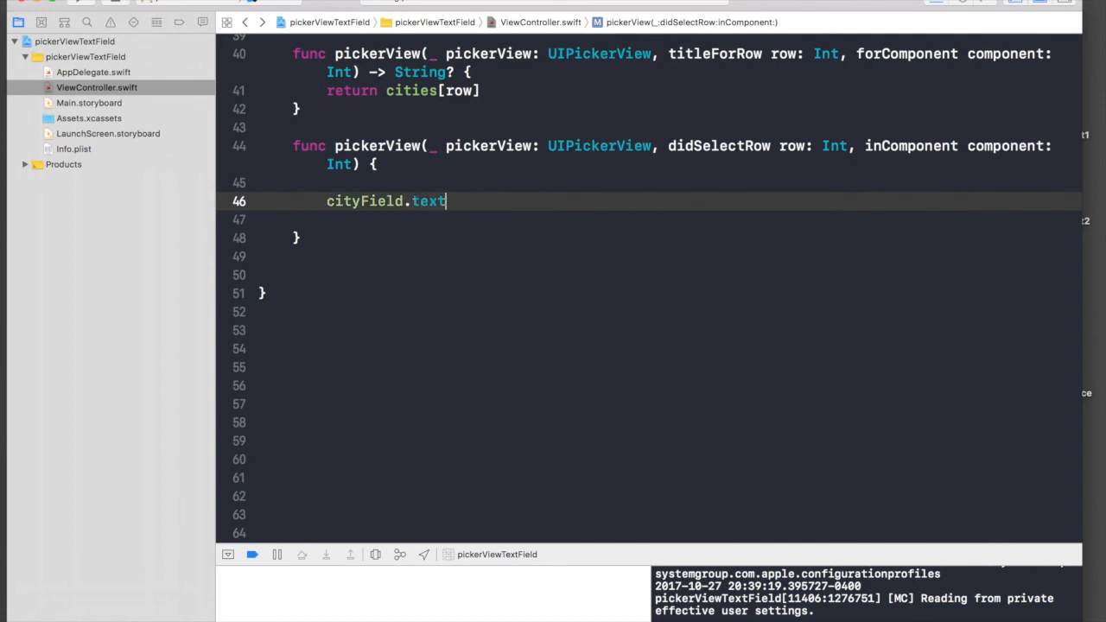
text(= cit)
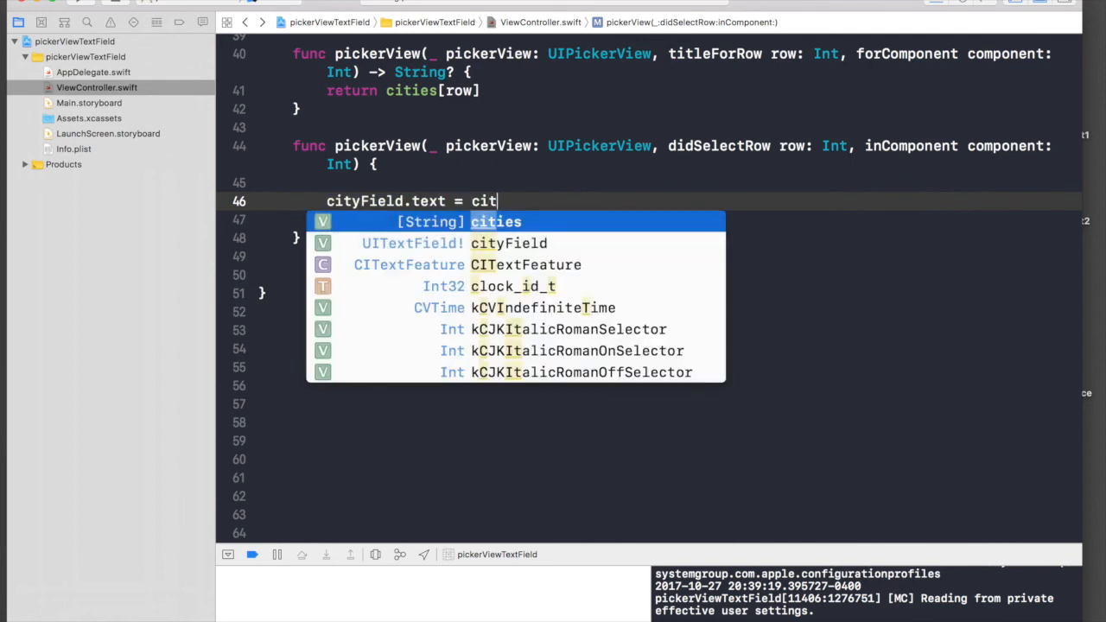
key(Return)
text([)
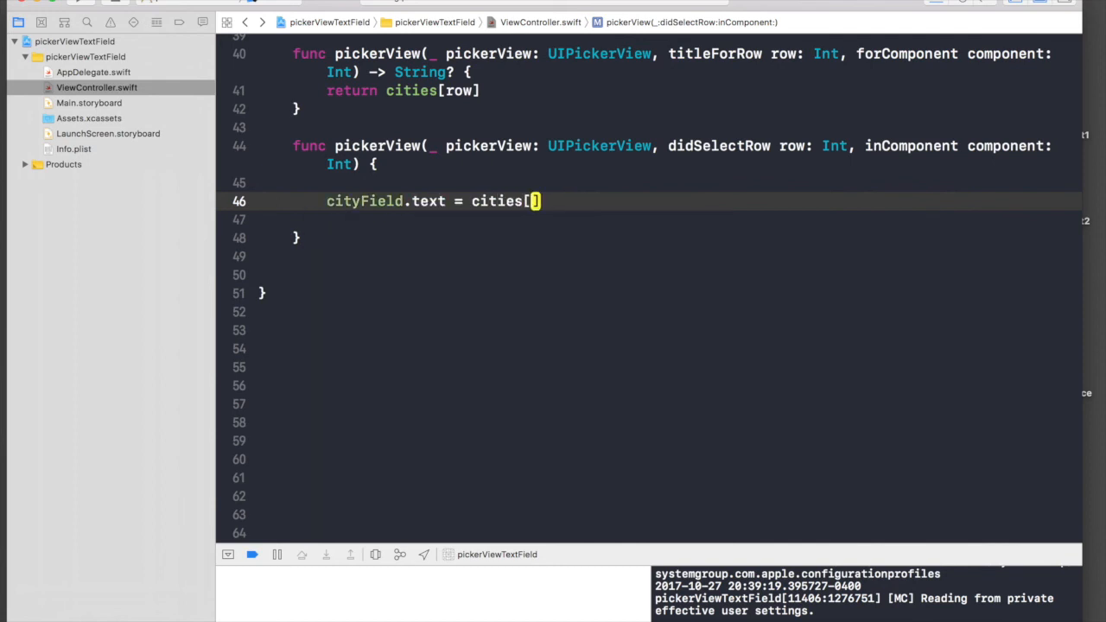
text(row)
click(706, 148)
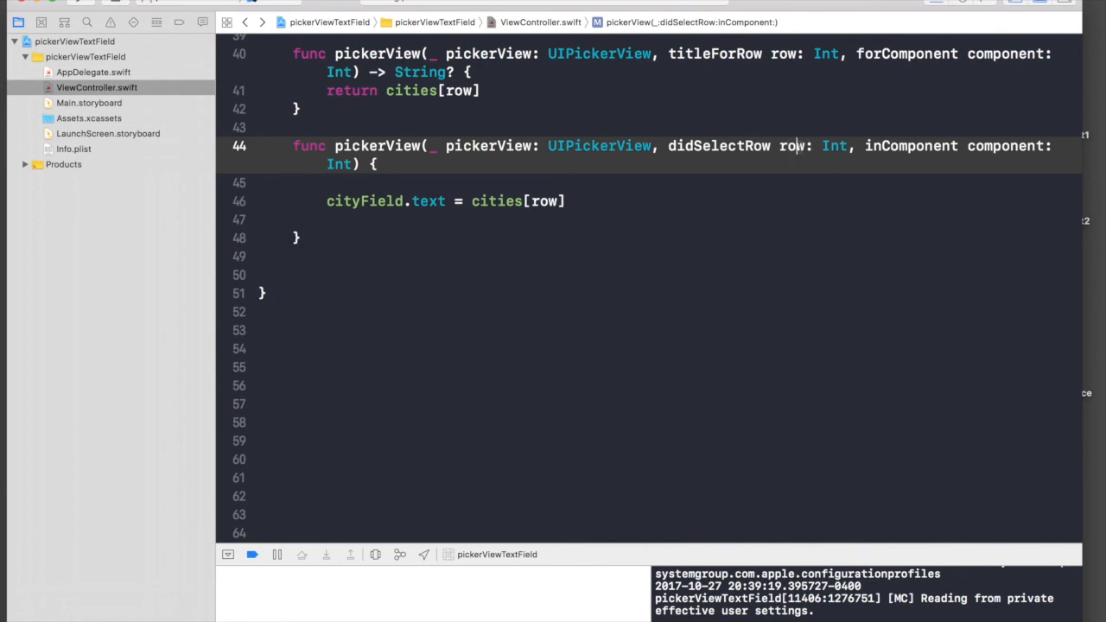
- Add cityField.resignFirstResponder() to dismiss the picker, then build and run with Cmd+R
click(698, 222)
text(c)
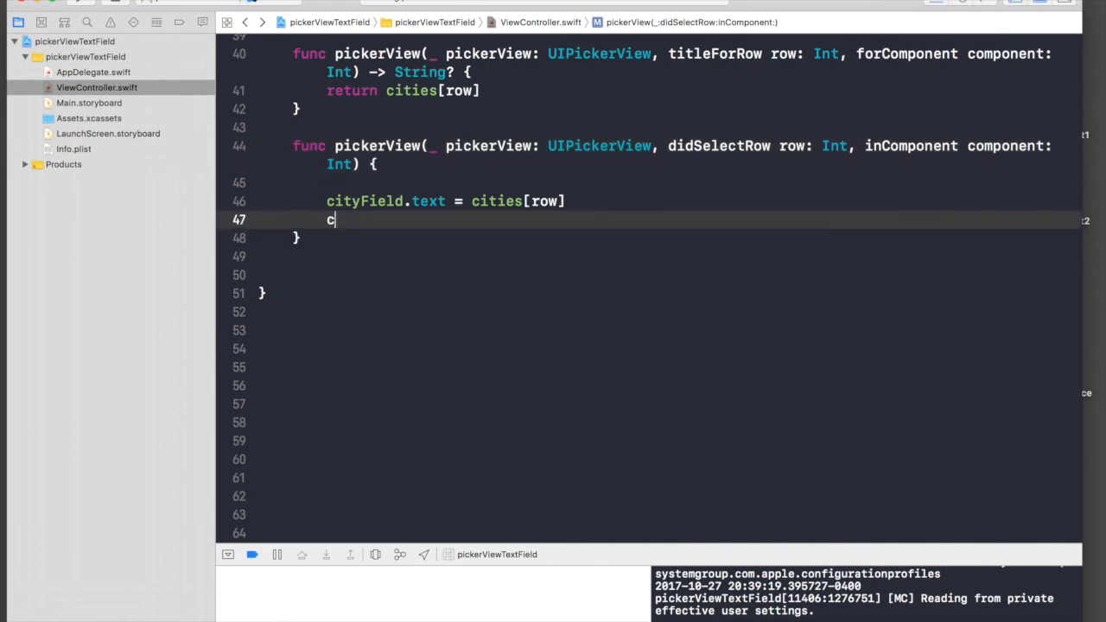
text(it)
key(Down)
key(Return)
text(eld.re)
key(Return)
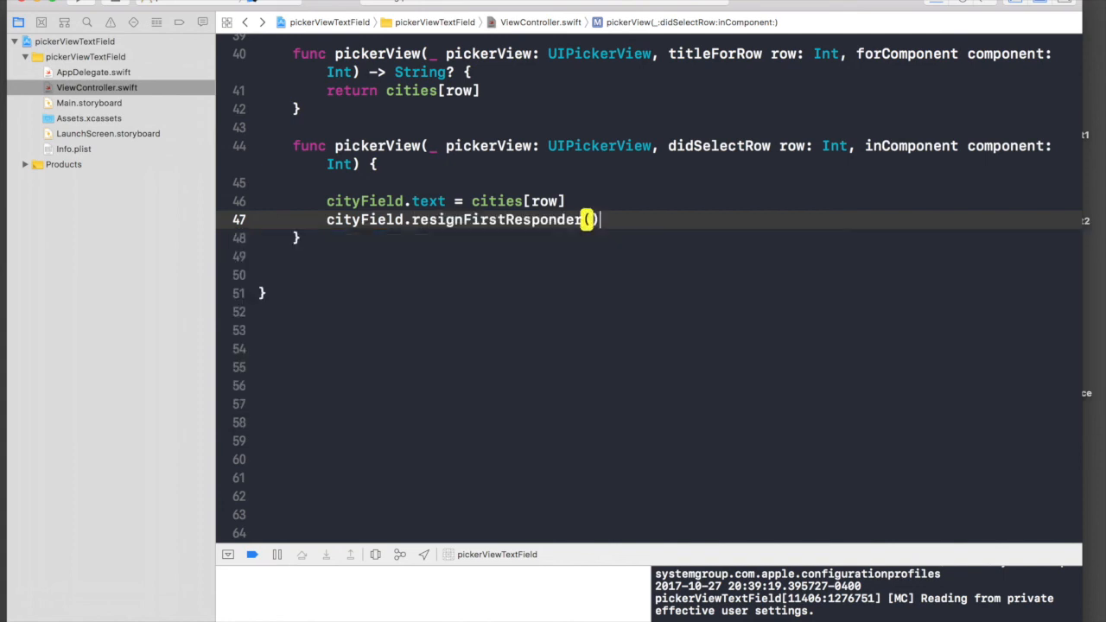
key(super+r)
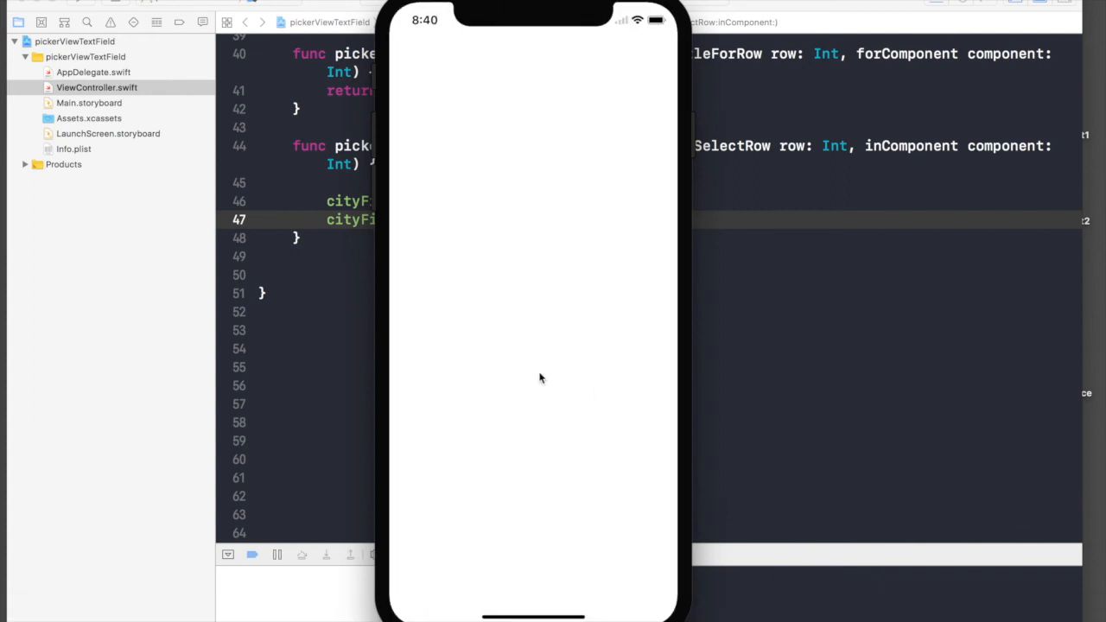
- In the Simulator, pick Ahmedabad from the city picker so it fills the field
click(546, 318)
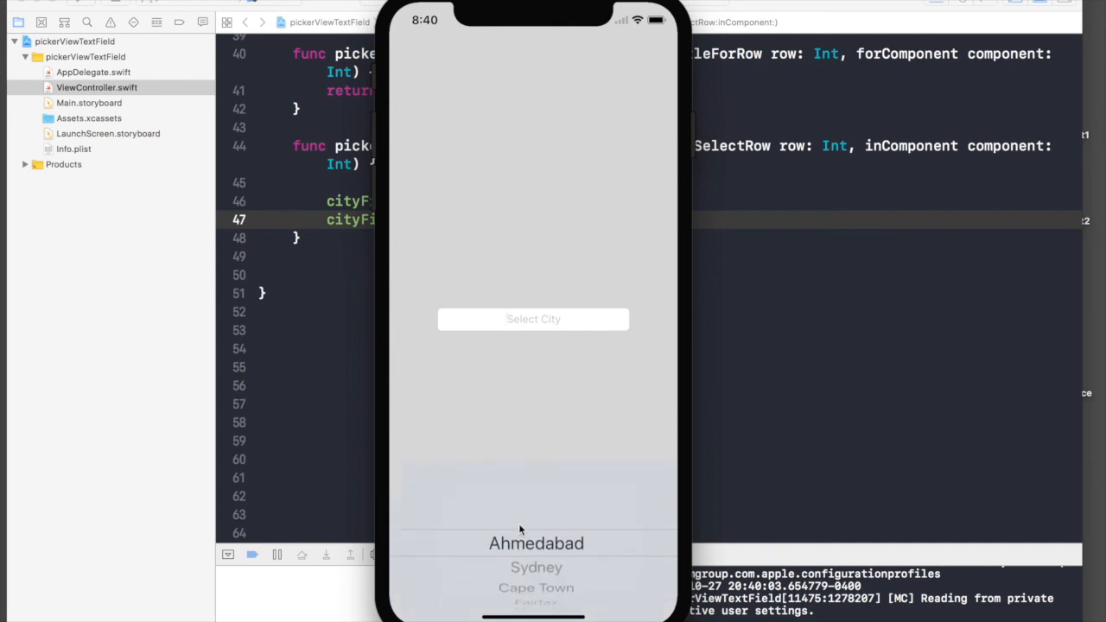
mouse_move(520, 528)
mouse_down()
mouse_move(519, 489)
mouse_move(524, 531)
mouse_up()
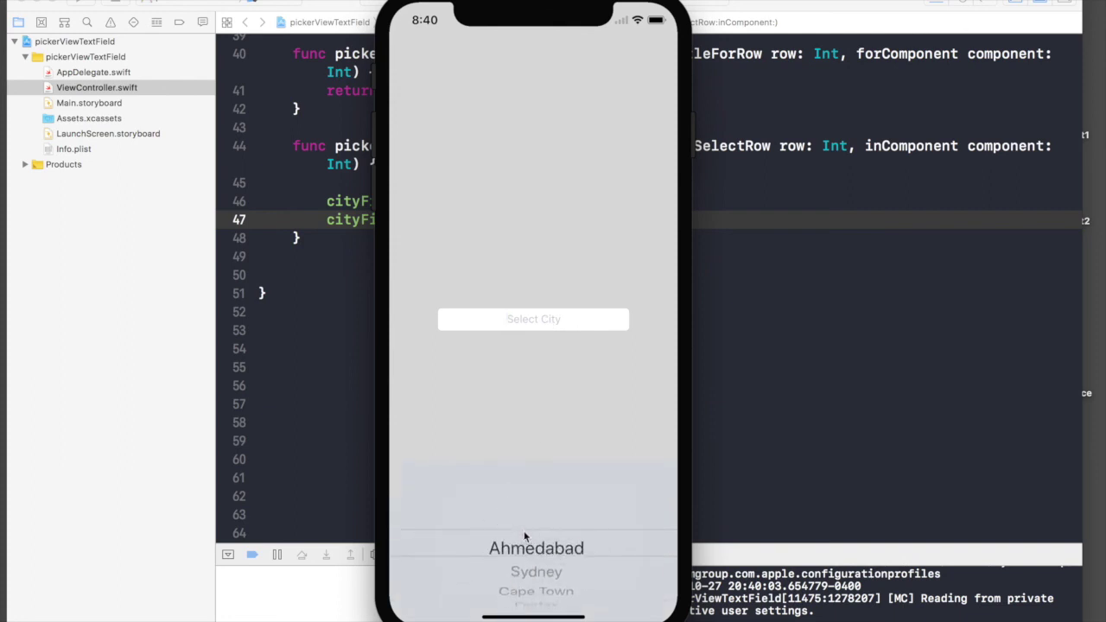
- Reopen the picker and scroll to choose Fairfax, confirming the field updates and the picker closes
click(578, 320)
drag(572, 538, 555, 469)
click(580, 347)
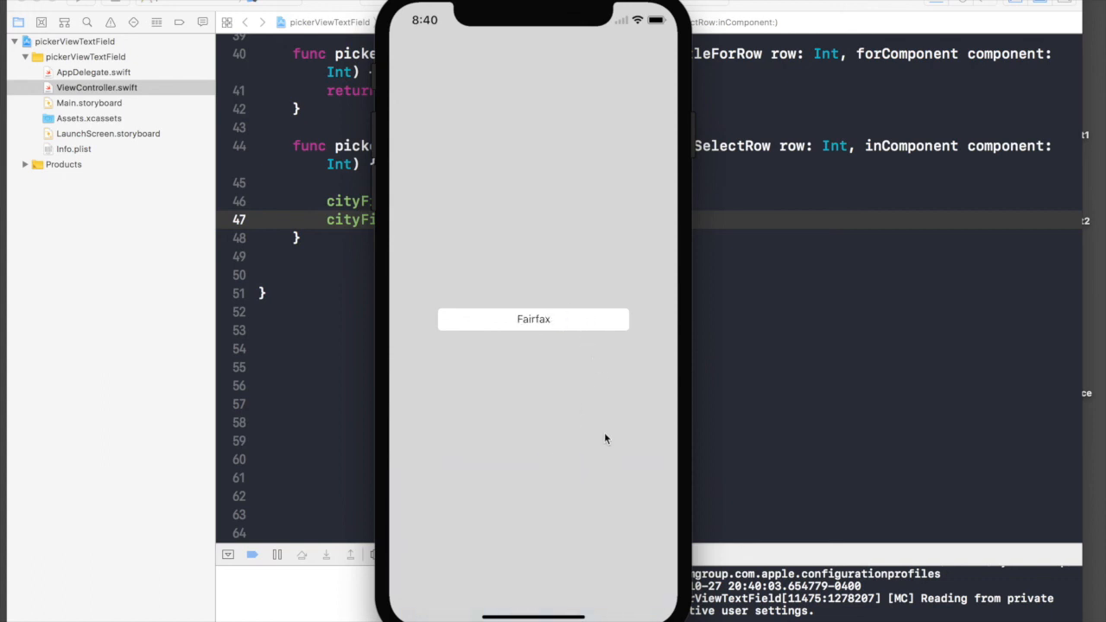